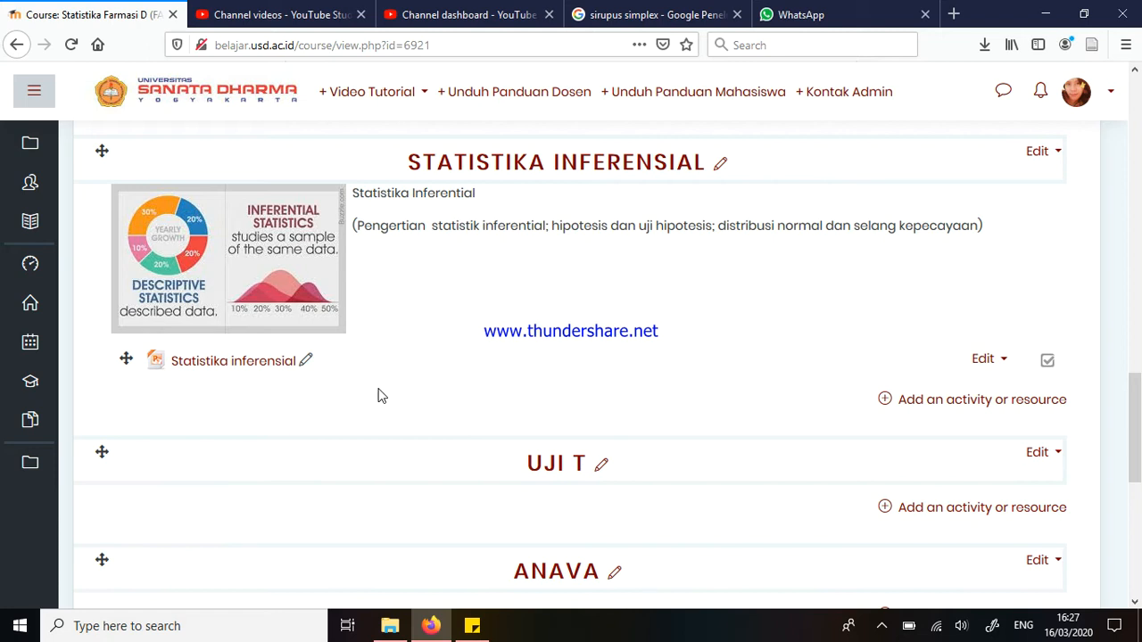
# Step: Add a Forum activity to the Statistika Inferensial section of the course
pyautogui.click(919, 400)
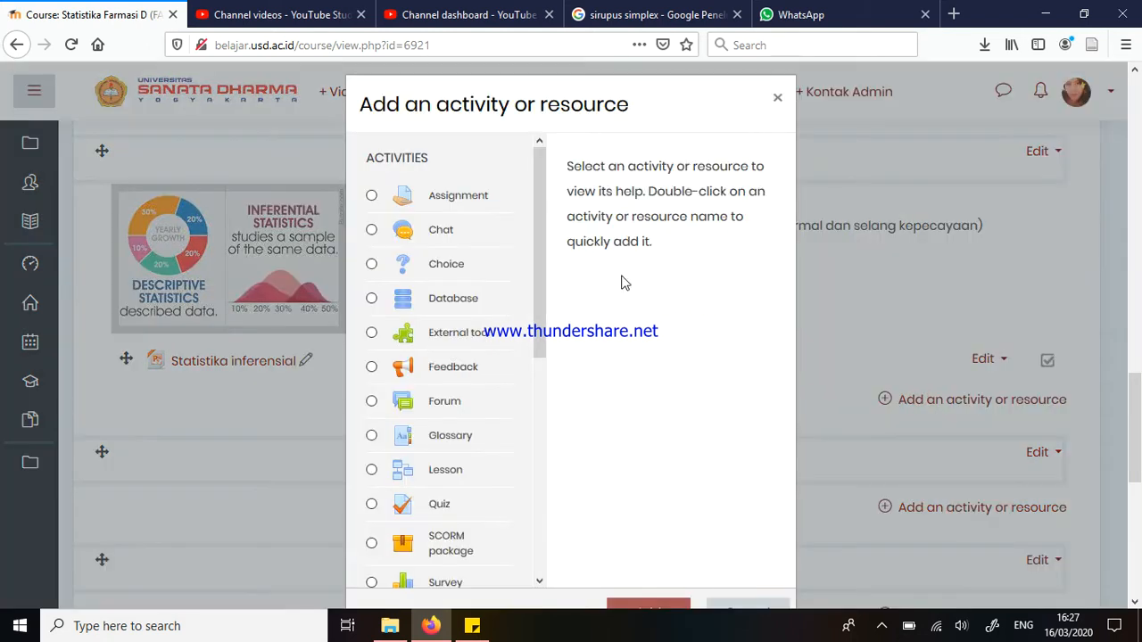
pyautogui.click(778, 101)
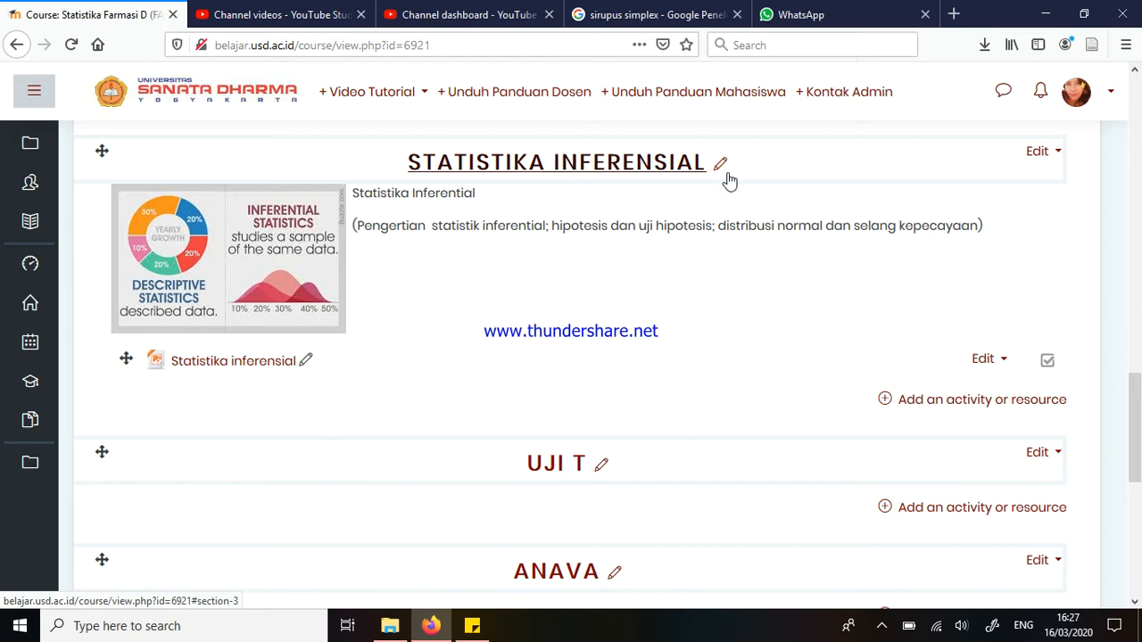
pyautogui.click(948, 403)
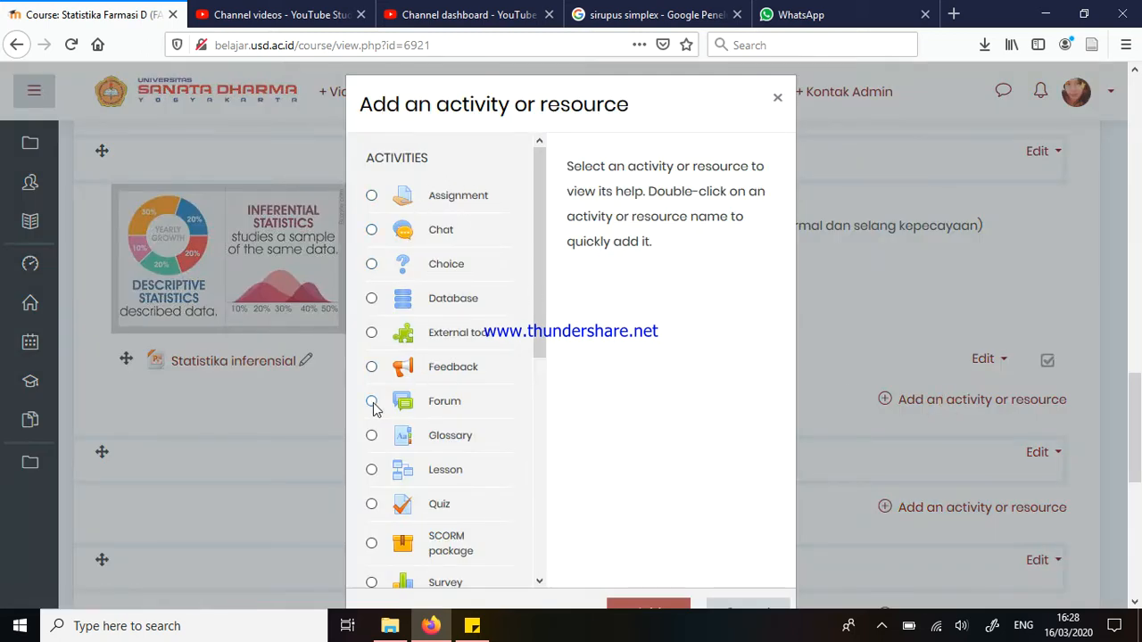
pyautogui.click(443, 401)
pyautogui.scroll(-2, 683, 424)
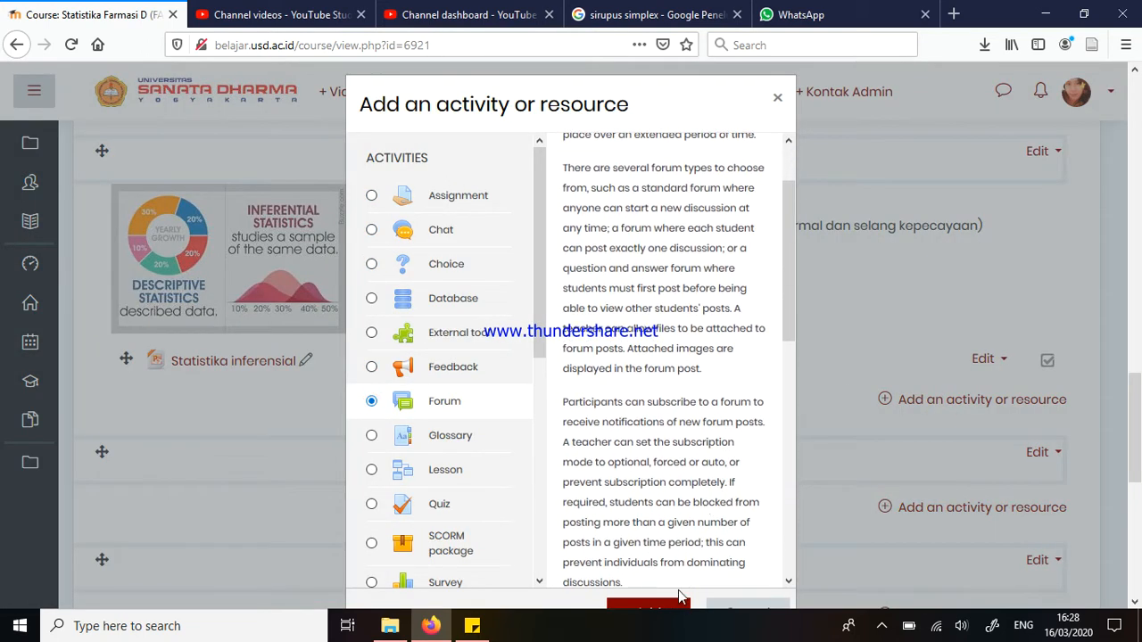
pyautogui.scroll(-2, 854, 370)
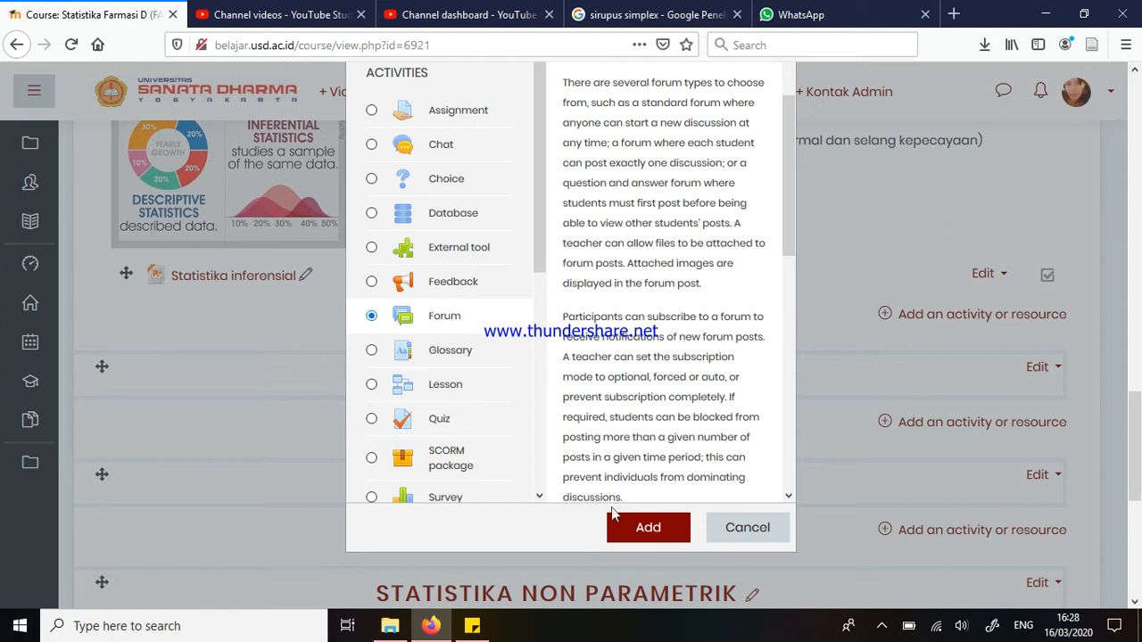
pyautogui.click(627, 534)
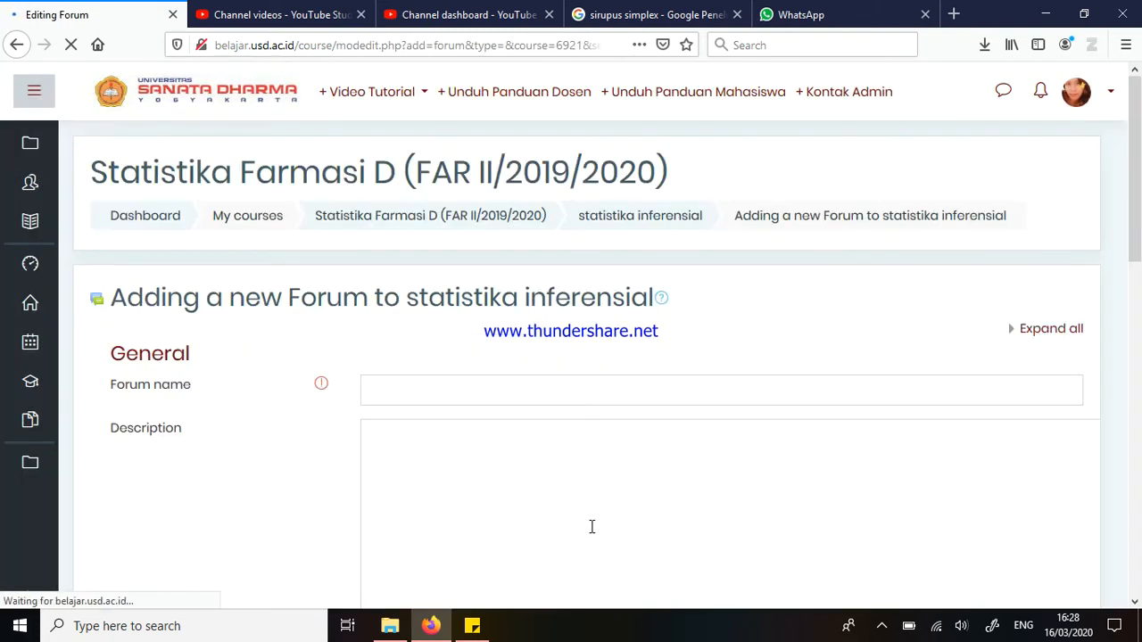
# Step: Name the forum "Diskusi tentang statistik inferensial"
pyautogui.click(457, 389)
pyautogui.write('Diskusi ten')
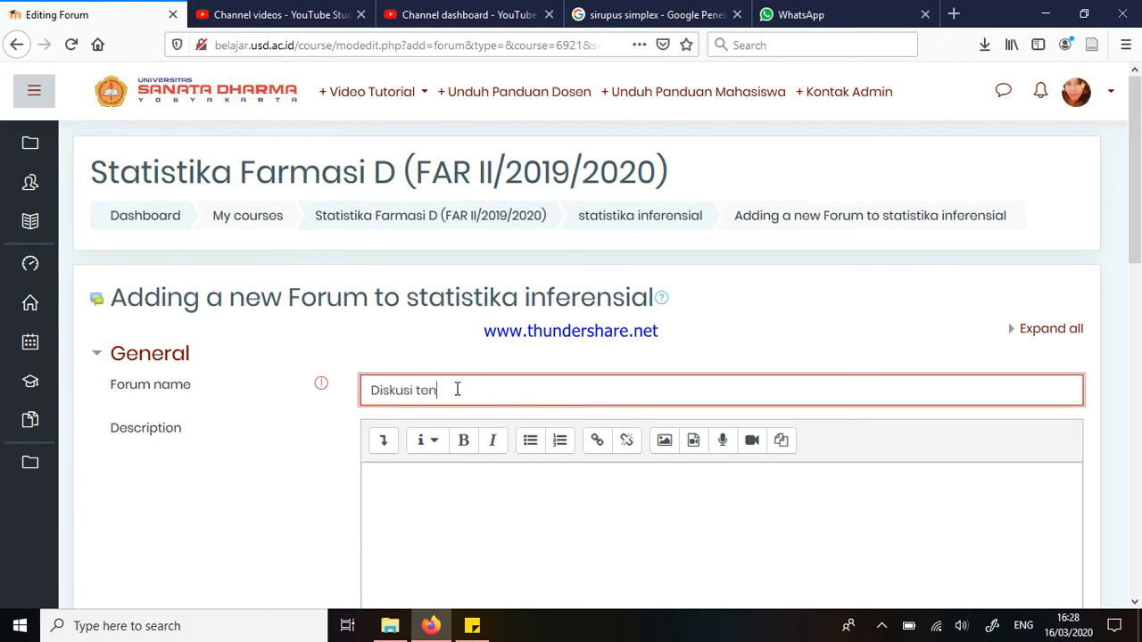
pyautogui.write('tang statistik infe')
pyautogui.write('rnsia')
pyautogui.press('BackSpace')
pyautogui.press('BackSpace')
pyautogui.press('BackSpace')
# Step: Enter the forum description "Mari kita berdiskusi dari A-Z tentang statistik inferensial. Untuk berdiskusi sesuai topik, silahkan klik angka pada bagian kolom replies"
pyautogui.click(414, 494)
pyautogui.scroll(-3, 414, 496)
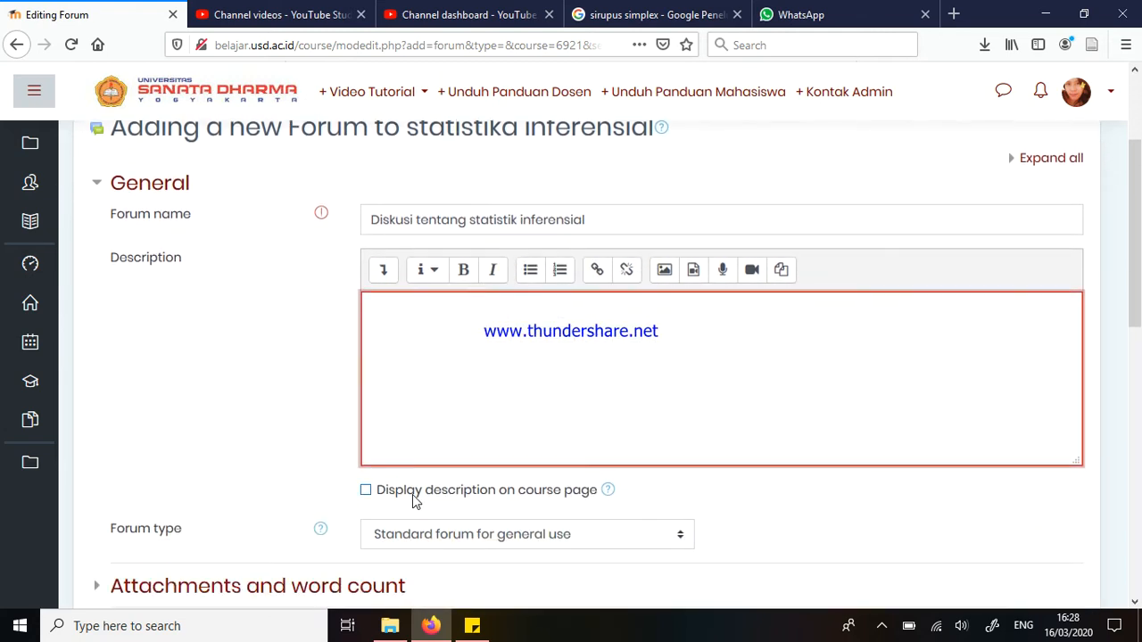
pyautogui.write('Mari kita berdiskusi dari A-Z tentan')
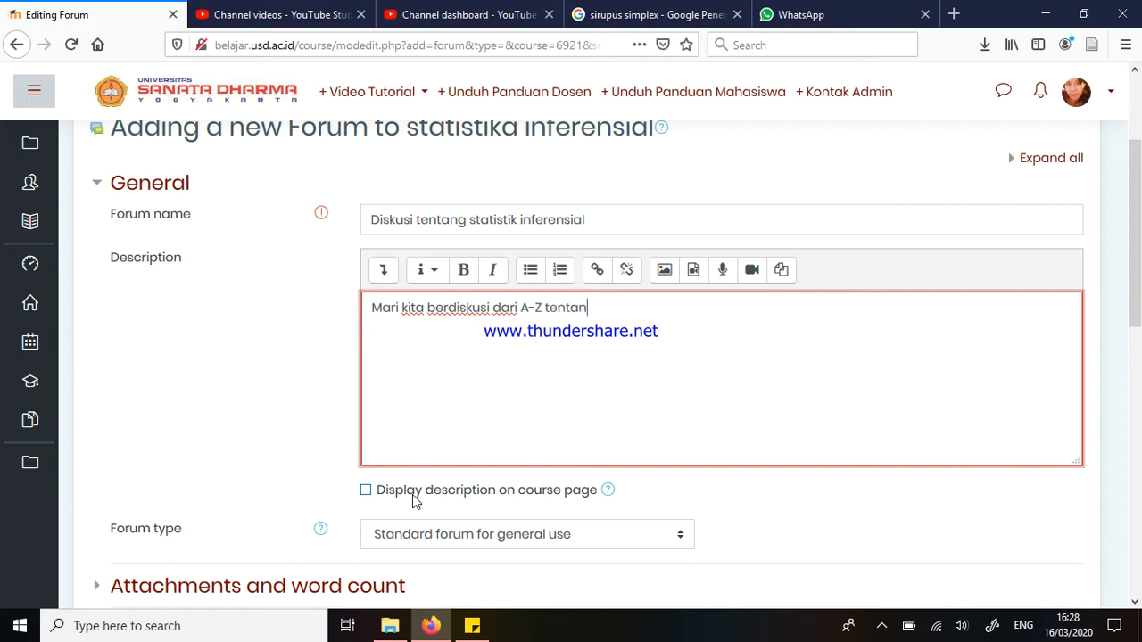
pyautogui.write('g statistik i')
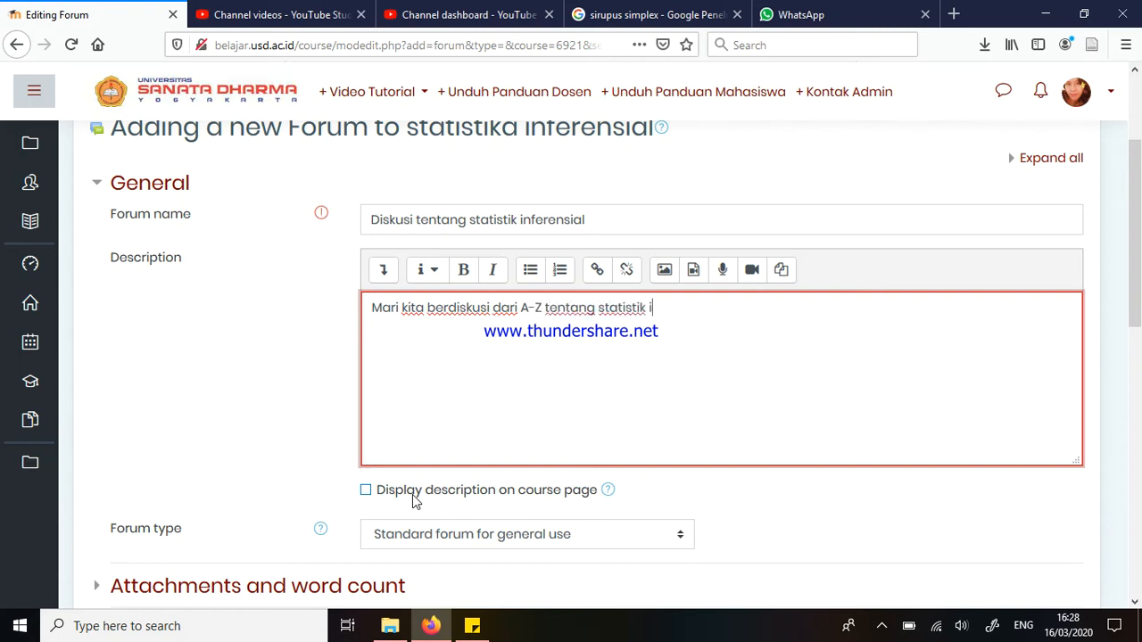
pyautogui.write('nferensial. Untuk berd')
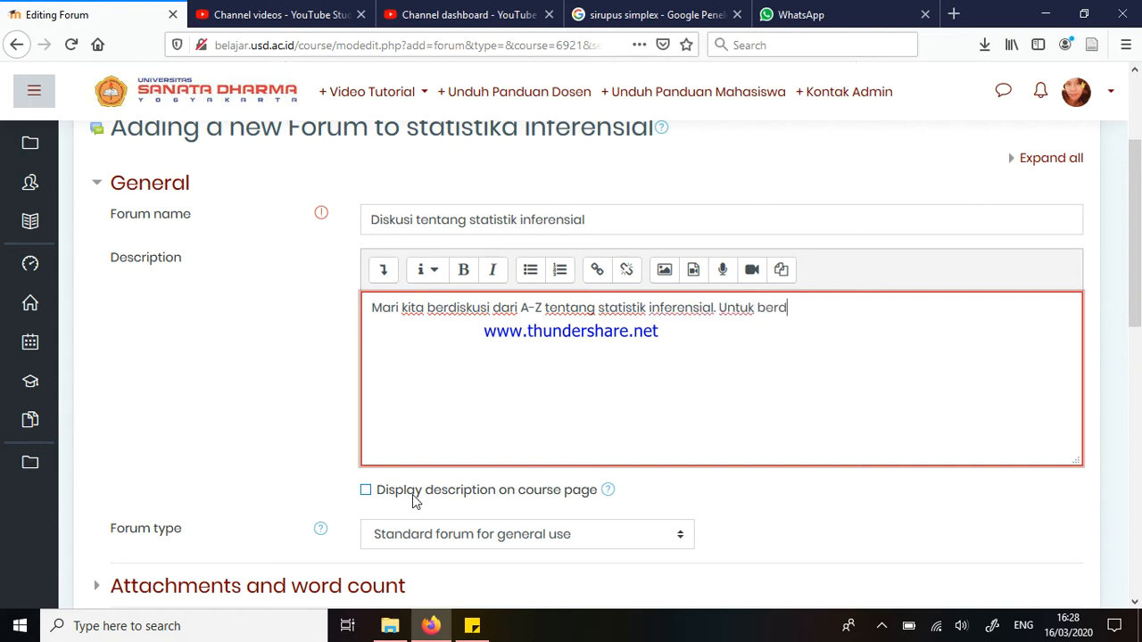
pyautogui.write('iskusi sesuai t')
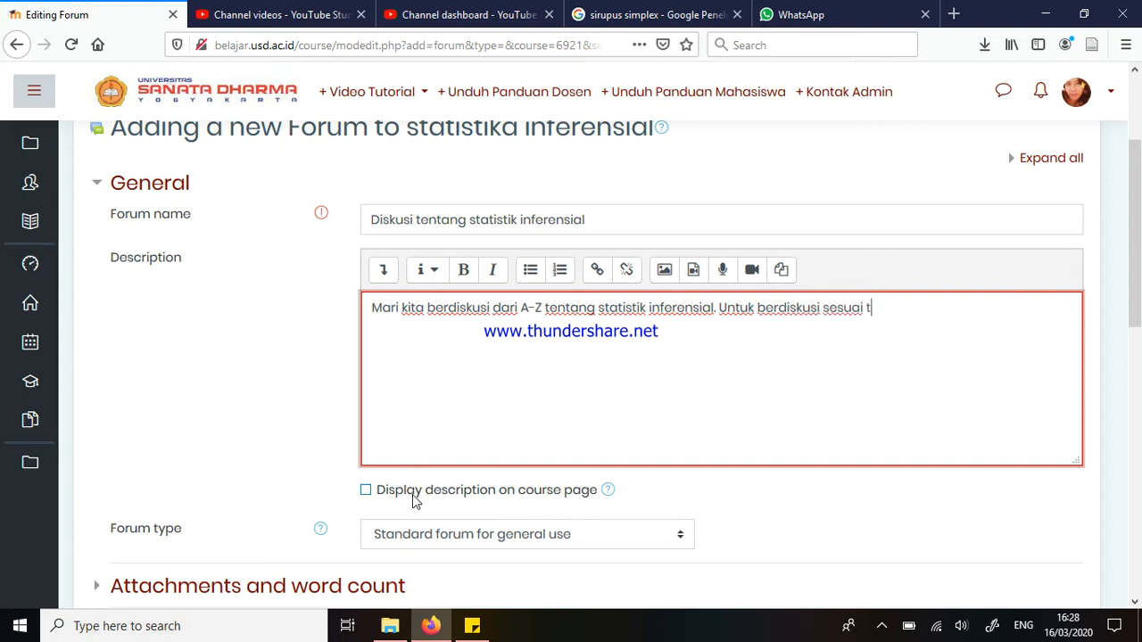
pyautogui.write('opik. silahkan klik angka pada bagian kolom replies')
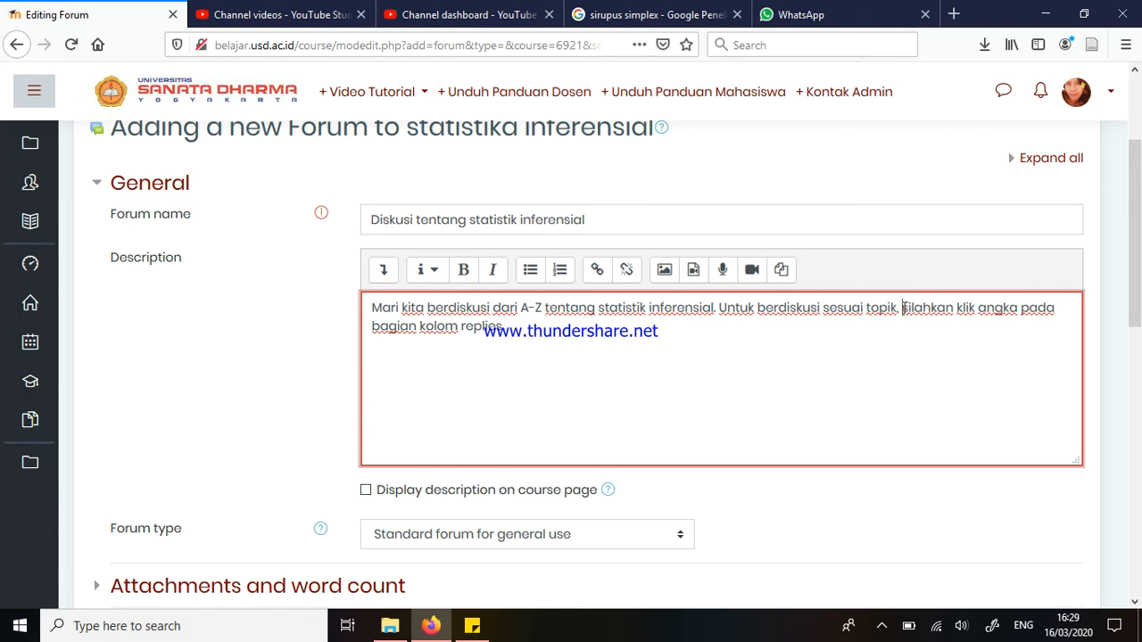
pyautogui.moveTo(903, 307); pyautogui.dragTo(922, 331)
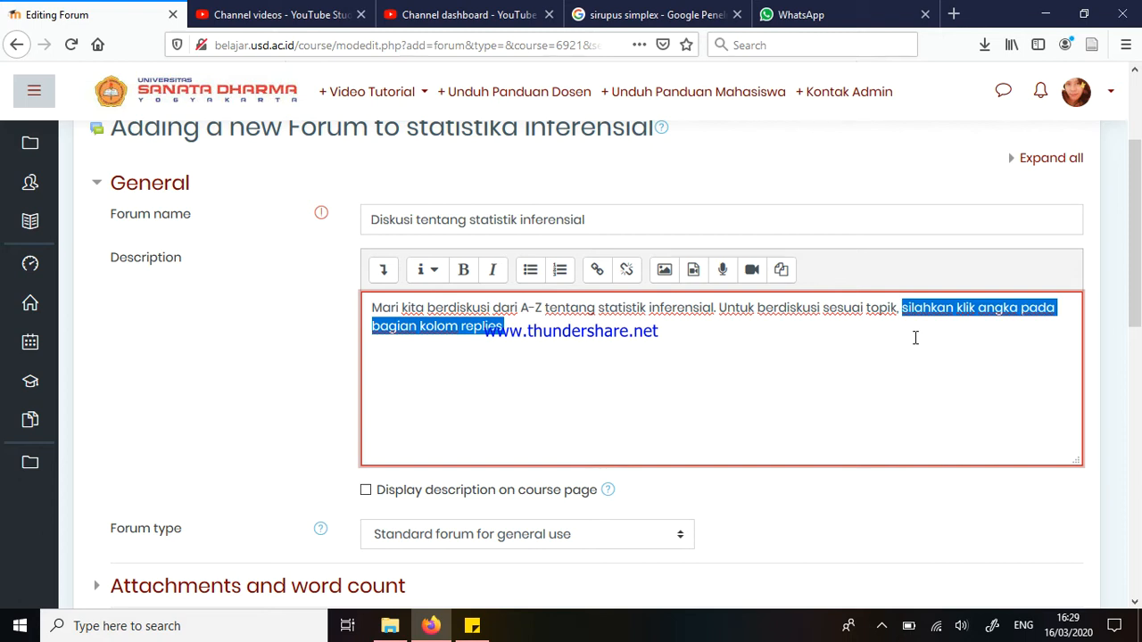
# Step: Review the forum's attachment, word count, subscription and tracking settings
pyautogui.scroll(-5, 383, 419)
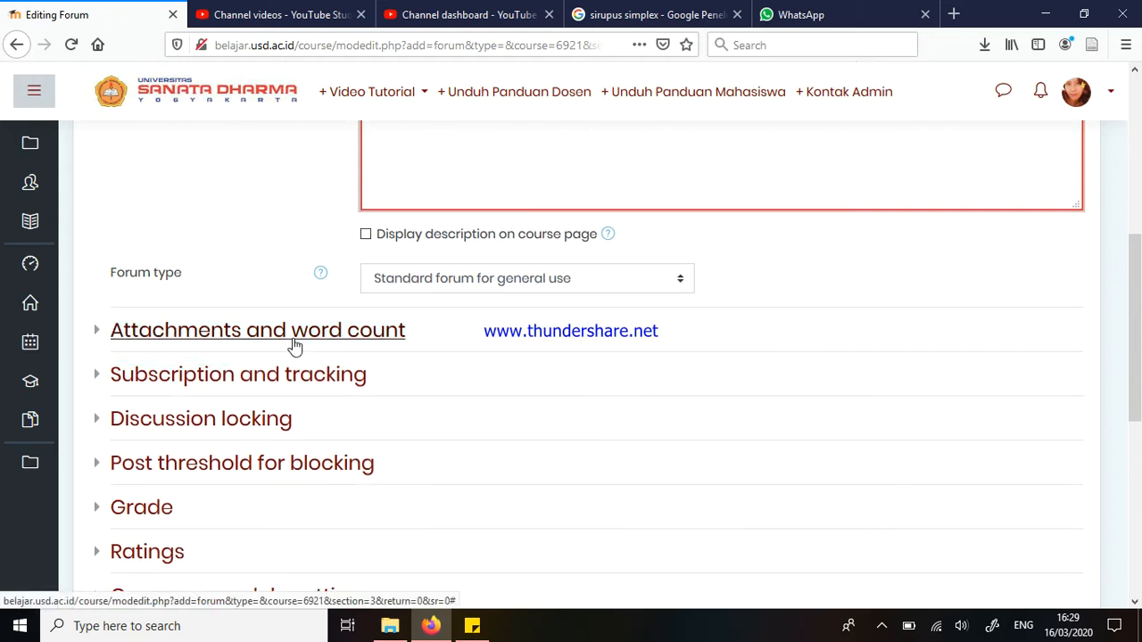
pyautogui.click(126, 330)
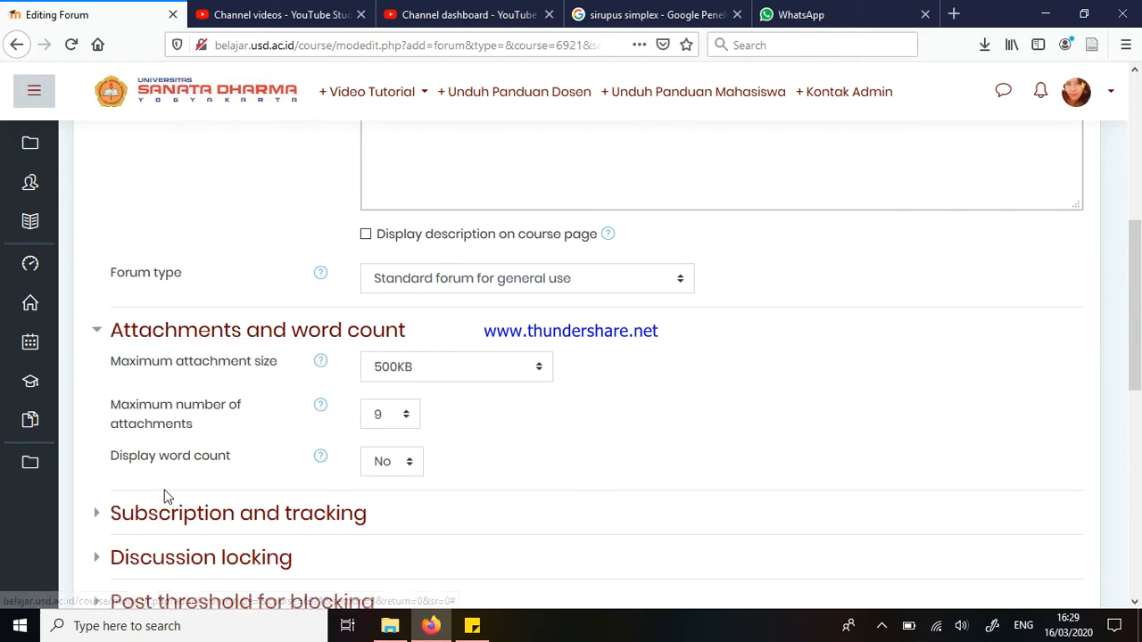
pyautogui.click(150, 529)
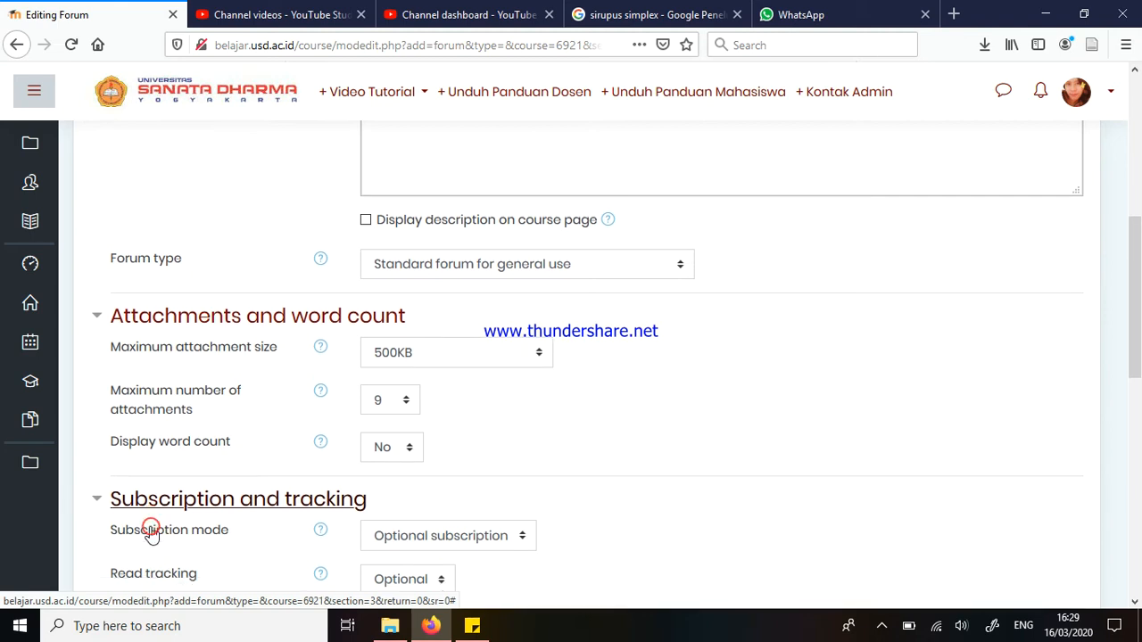
pyautogui.scroll(-5, 155, 473)
pyautogui.scroll(1, 159, 402)
pyautogui.scroll(-3, 170, 410)
pyautogui.scroll(6, 173, 417)
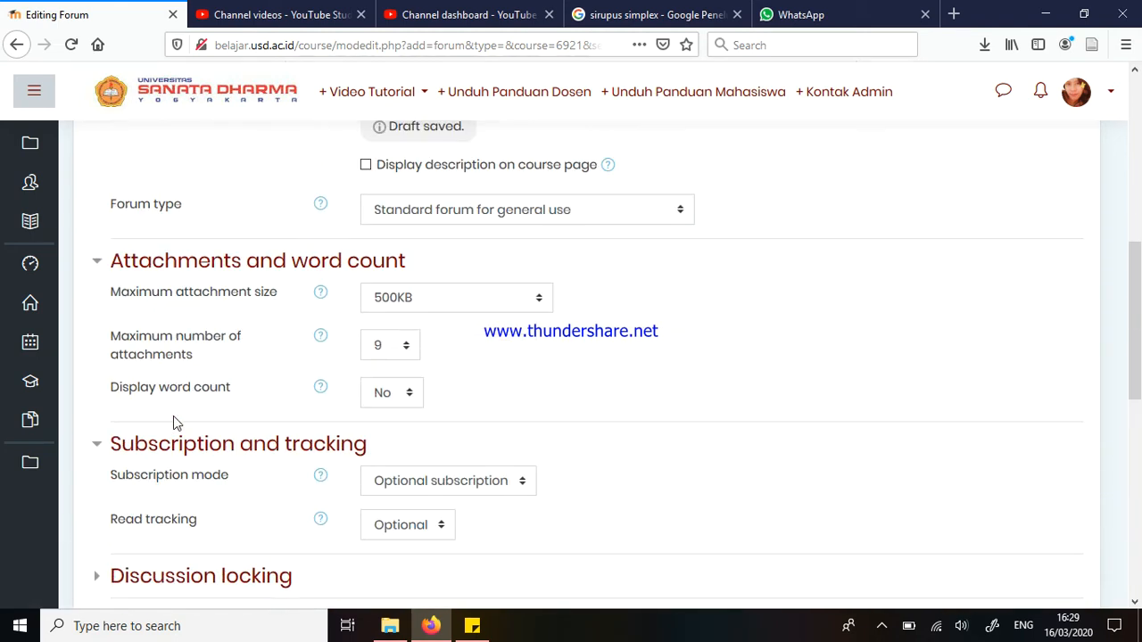
pyautogui.scroll(5, 178, 421)
pyautogui.scroll(-5, 488, 536)
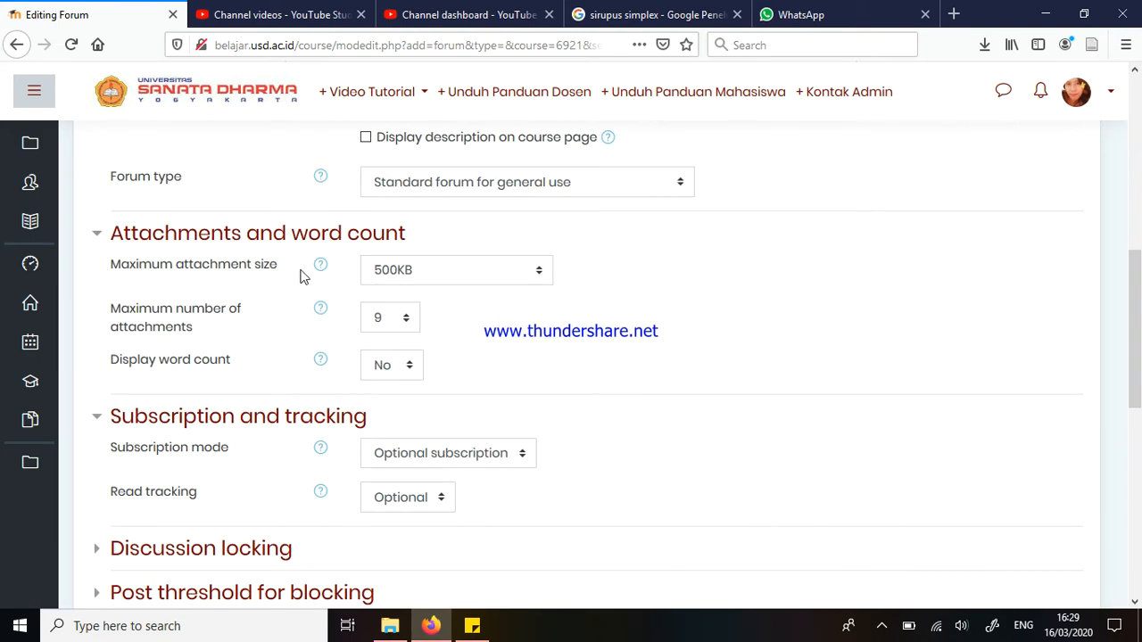
pyautogui.scroll(-4, 300, 277)
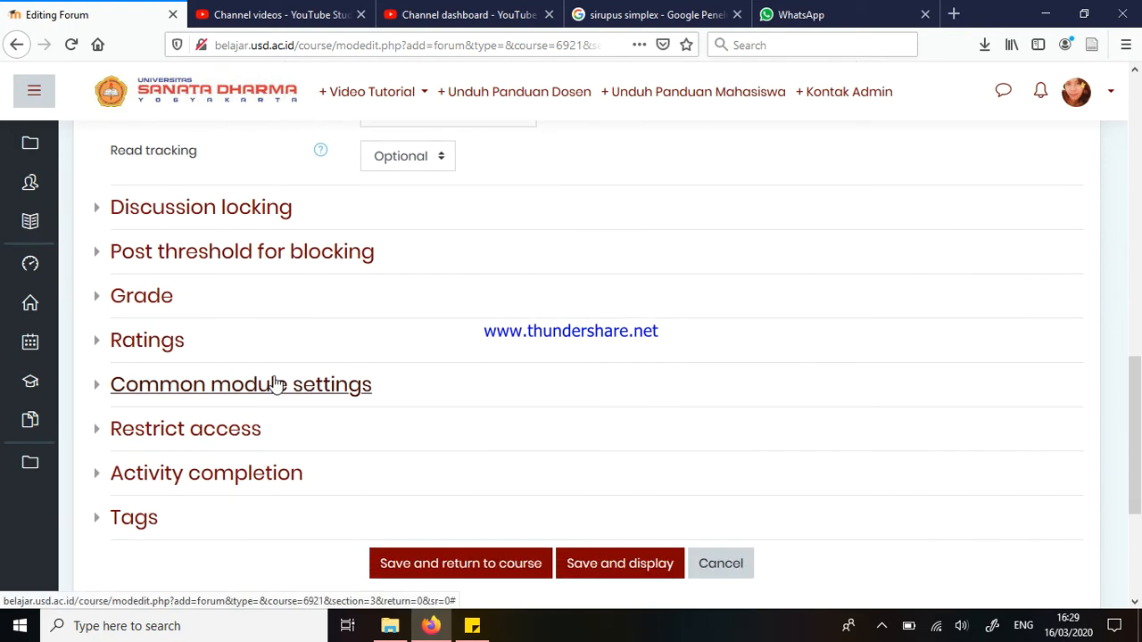
# Step: Save the new forum and return to the course page
pyautogui.scroll(-1, 277, 384)
pyautogui.click(541, 536)
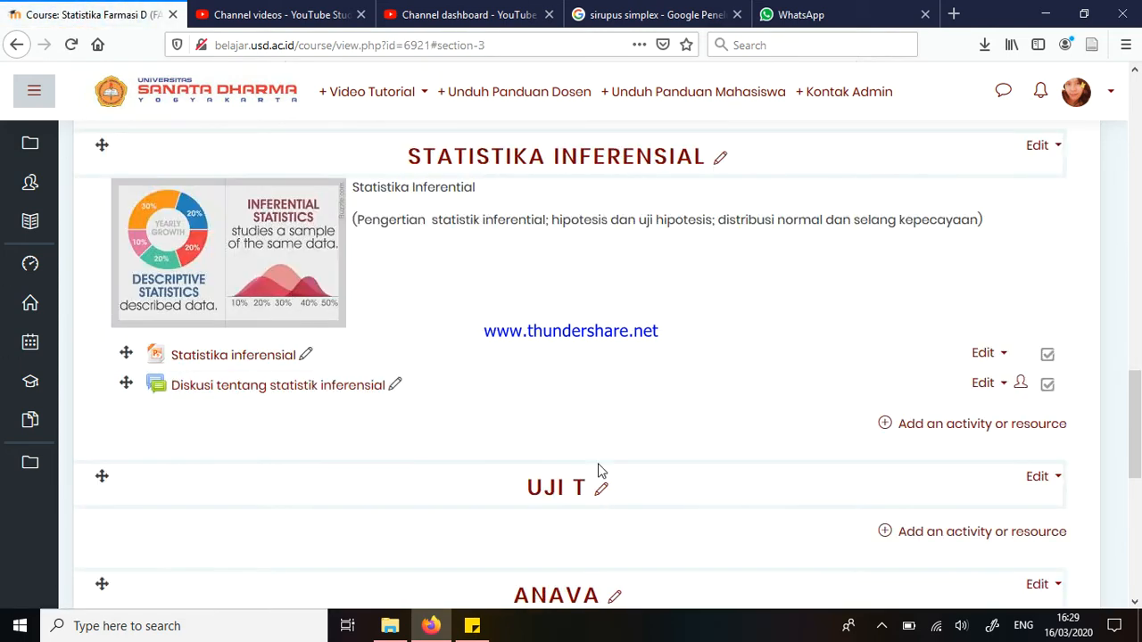
# Step: Open the forum "Diskusi tentang statistik inferensial" and begin a new discussion topic
pyautogui.click(275, 396)
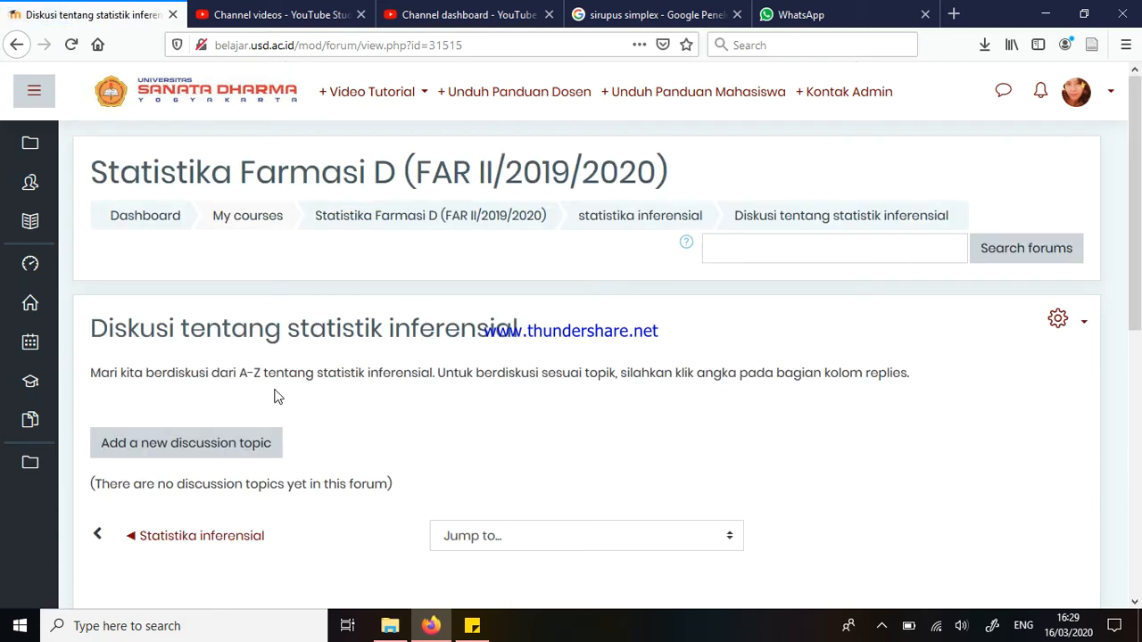
pyautogui.scroll(-3, 278, 394)
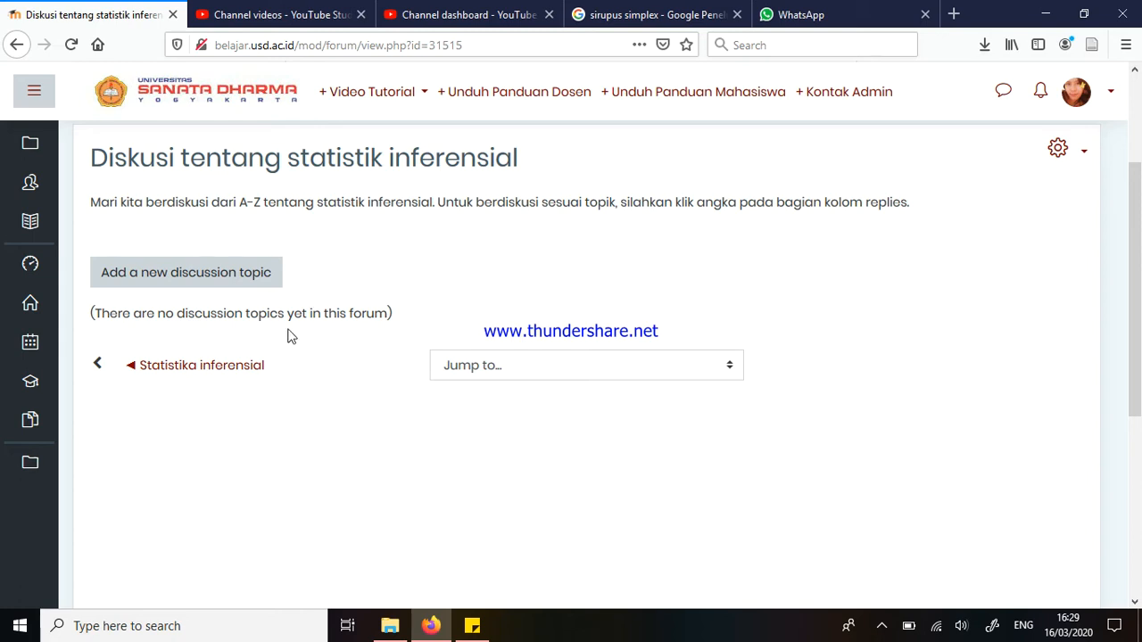
pyautogui.click(238, 284)
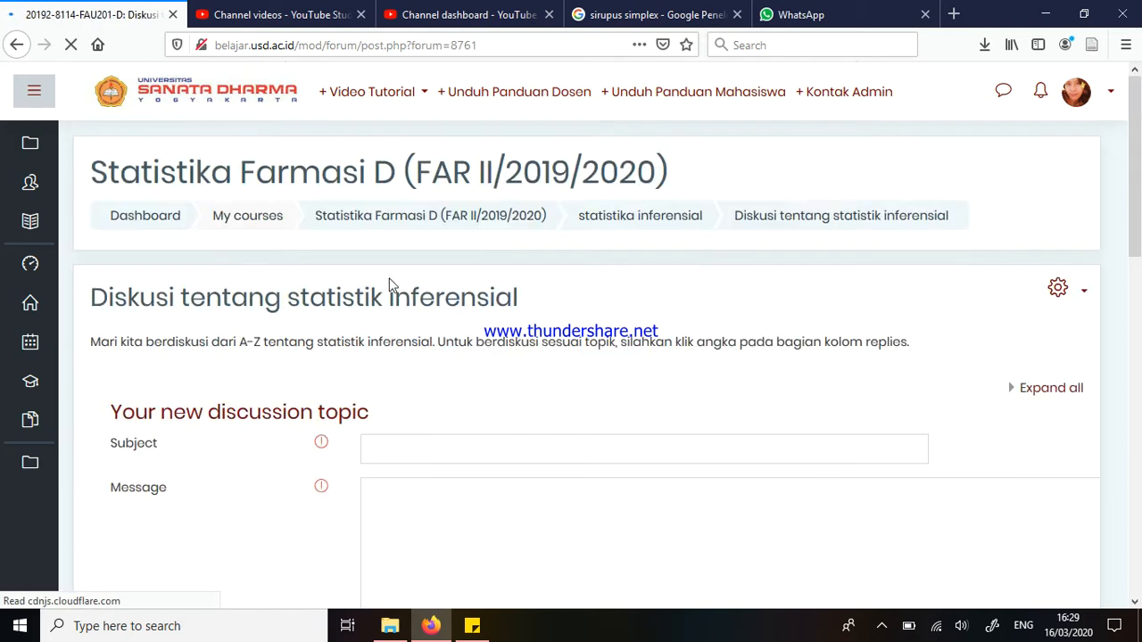
pyautogui.click(539, 451)
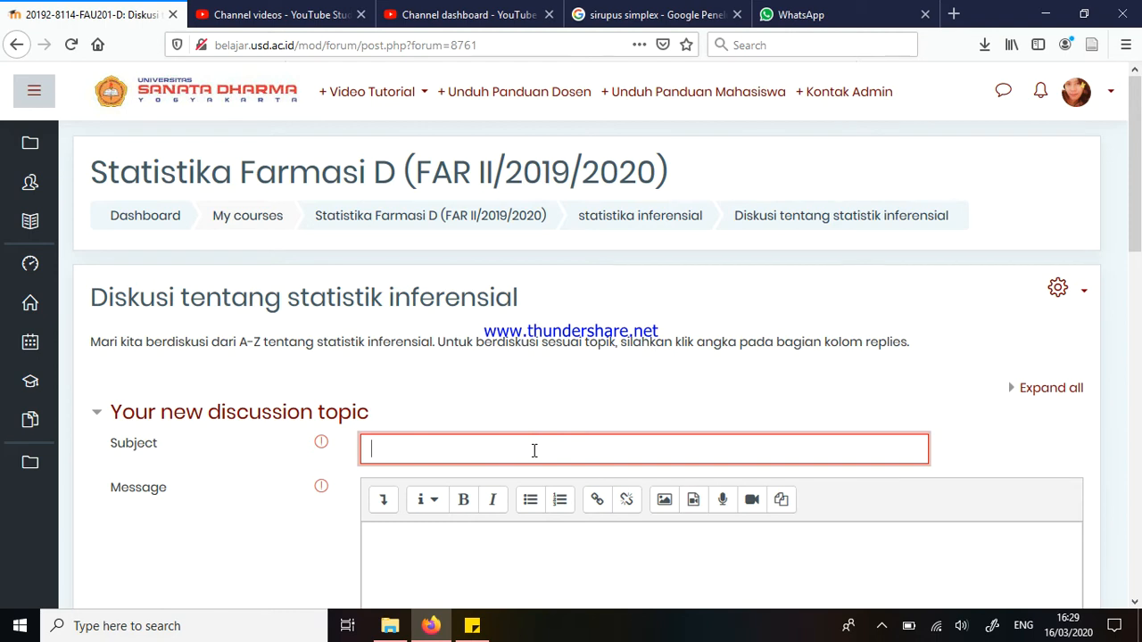
pyautogui.write('Apa yang anda k')
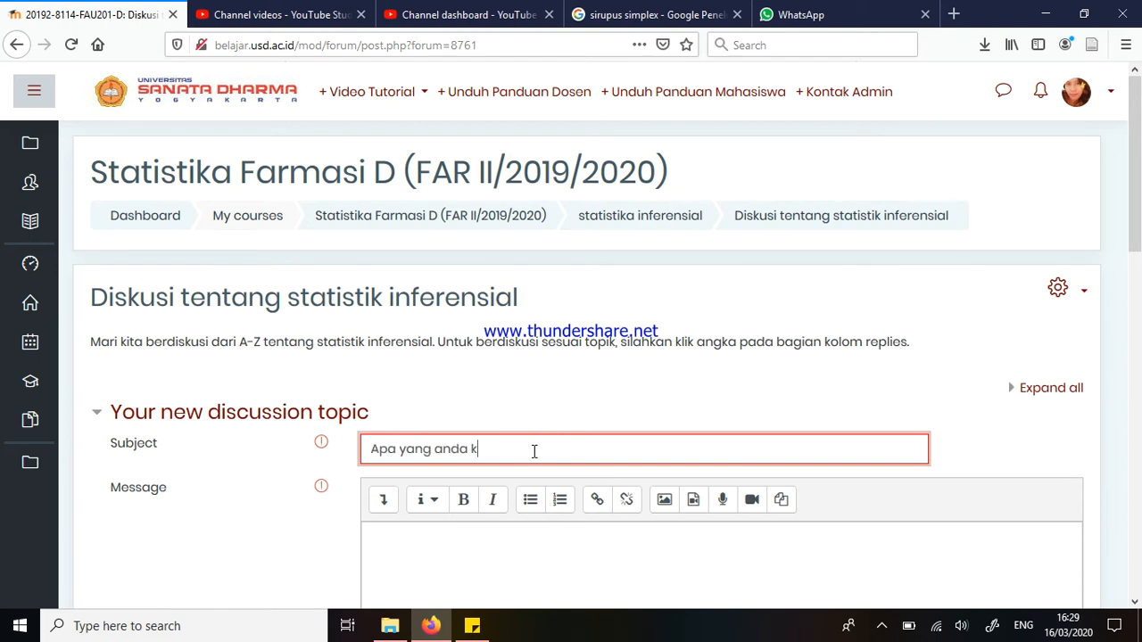
pyautogui.press('BackSpace')
pyautogui.press('BackSpace')
pyautogui.press('BackSpace')
pyautogui.press('BackSpace')
pyautogui.press('BackSpace')
pyautogui.press('BackSpace')
pyautogui.press('BackSpace')
pyautogui.press('BackSpace')
pyautogui.press('BackSpace')
pyautogui.press('BackSpace')
pyautogui.press('BackSpace')
pyautogui.press('BackSpace')
pyautogui.press('BackSpace')
pyautogui.press('BackSpace')
# Step: Post the discussion topic with the subject "Pertanyaan 1" and the message "Apa yang anda ketahui tentang statistik inferensial?"
pyautogui.write('Pertanyaan ')
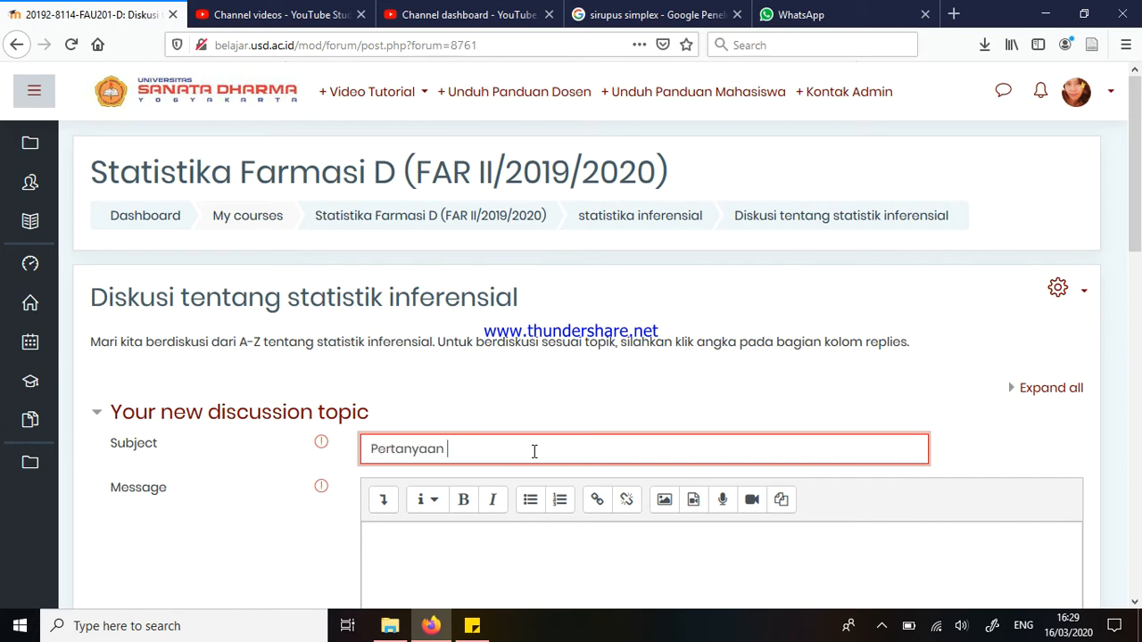
pyautogui.write('A')
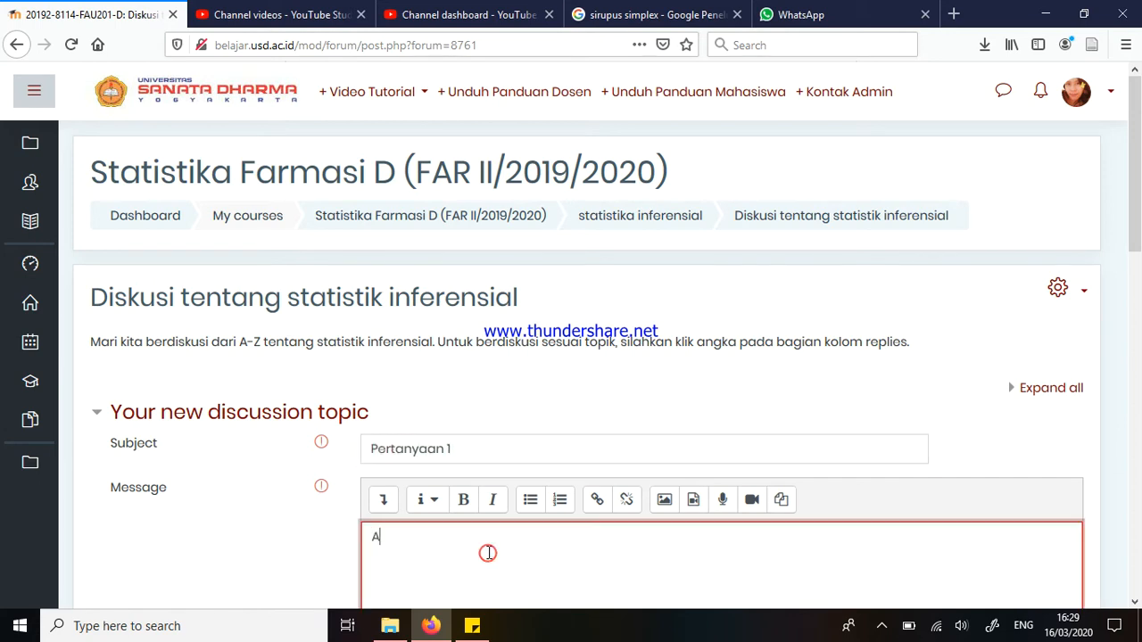
pyautogui.write('pa yang and')
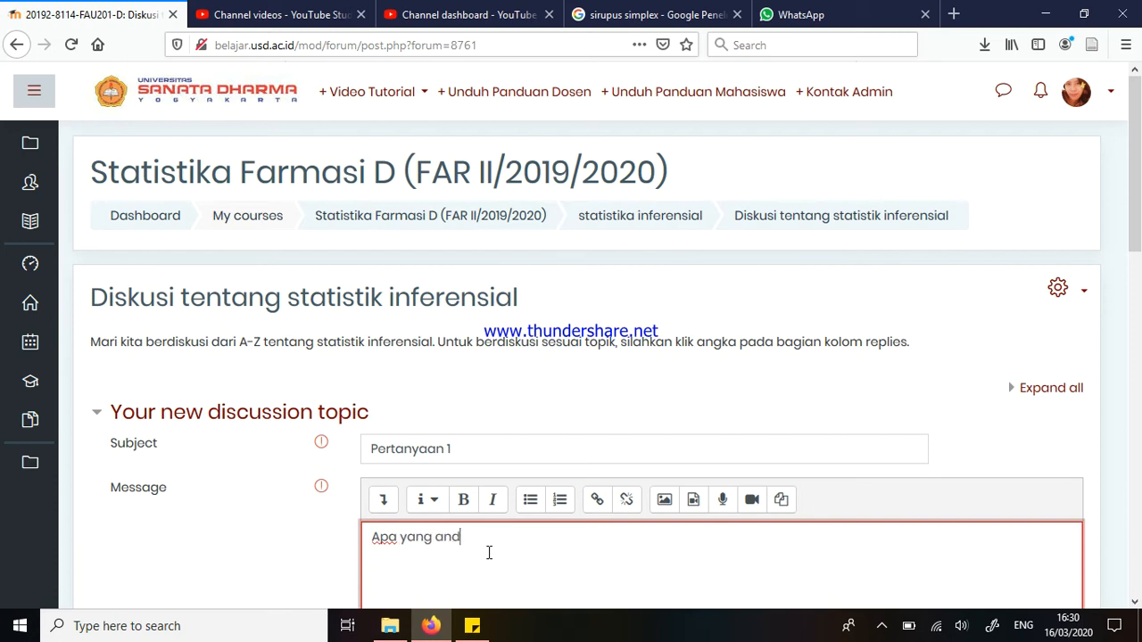
pyautogui.write('a ketahui tentang statistik inferensi')
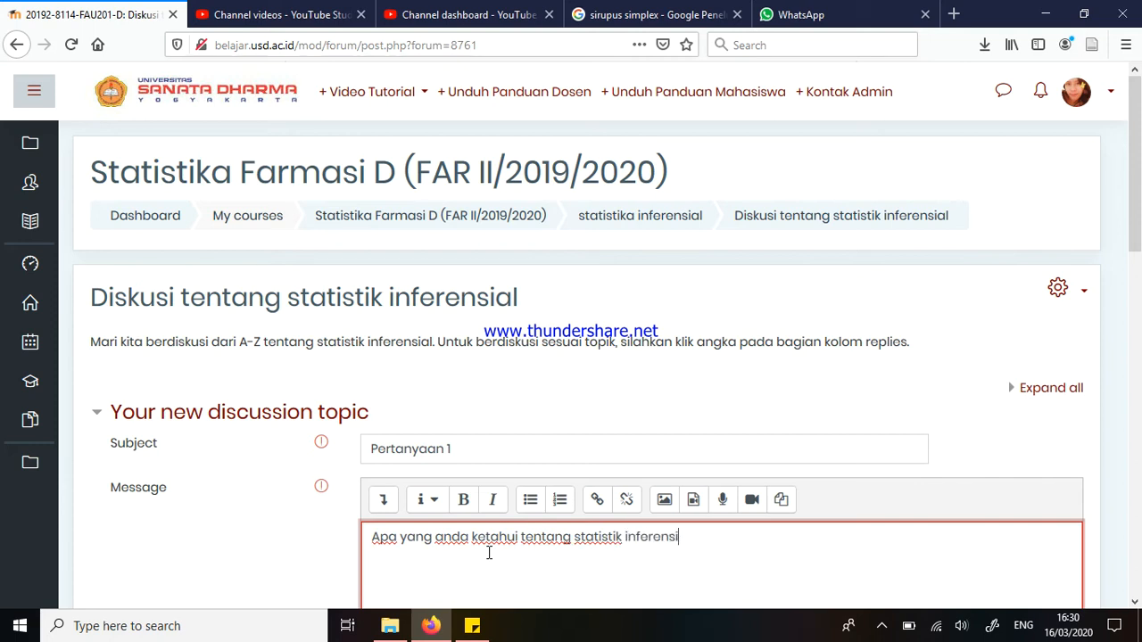
pyautogui.write('al?')
pyautogui.scroll(-5, 535, 575)
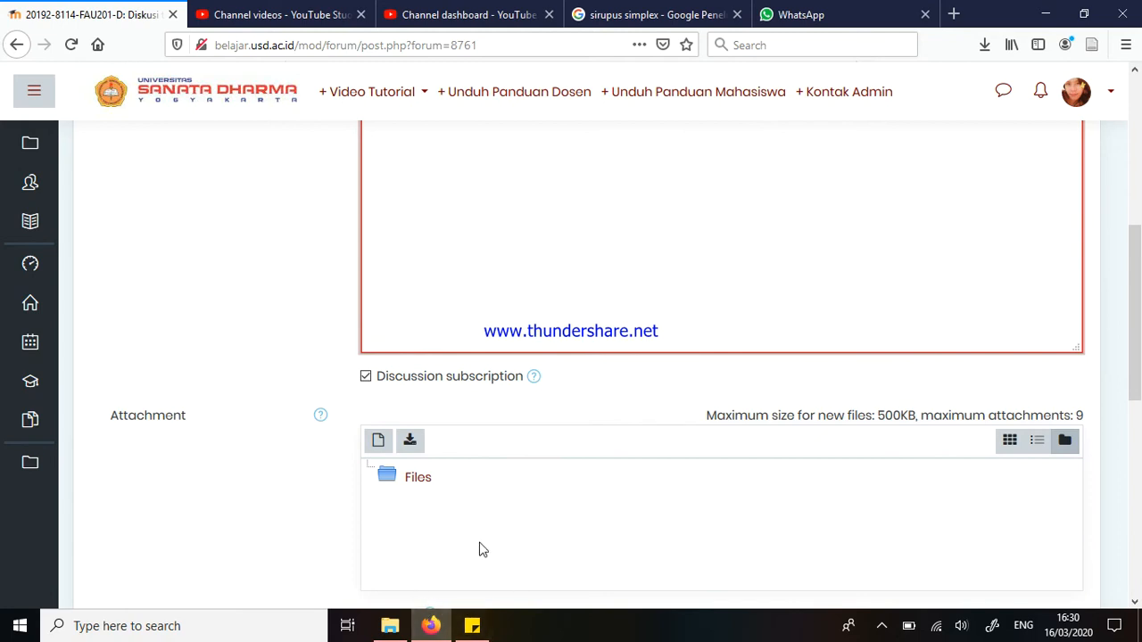
pyautogui.scroll(-5, 531, 482)
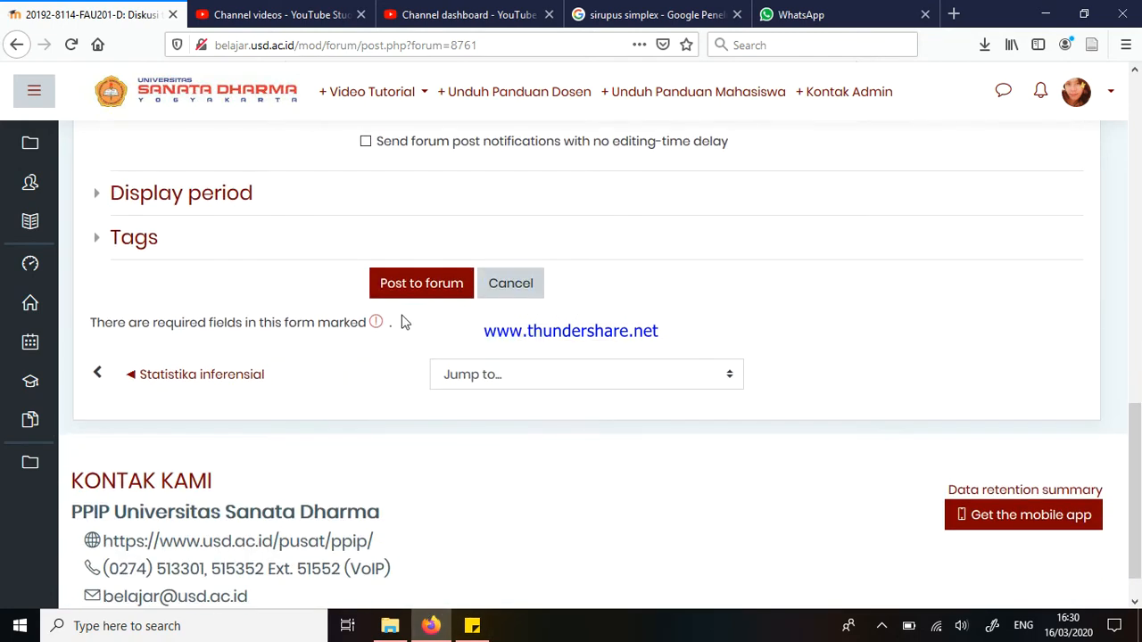
pyautogui.click(411, 292)
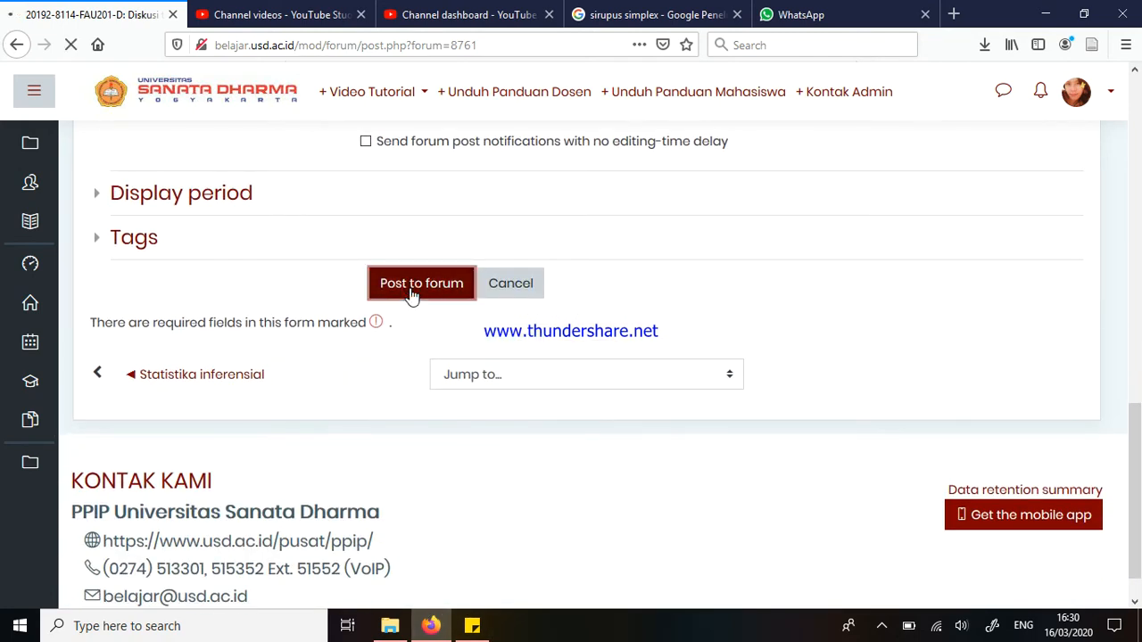
# Step: Post a new discussion topic with the subject "Pertanyaan 2" and the message "Bagaimana cara menghitung selang kepercayaan?"
pyautogui.scroll(-3, 395, 280)
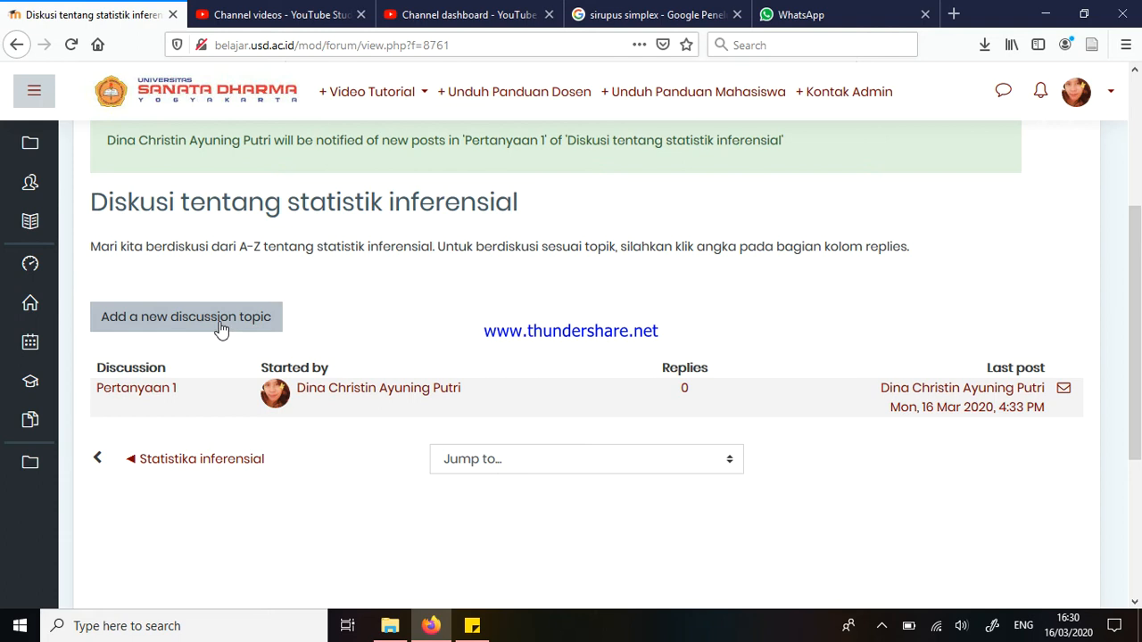
pyautogui.click(220, 330)
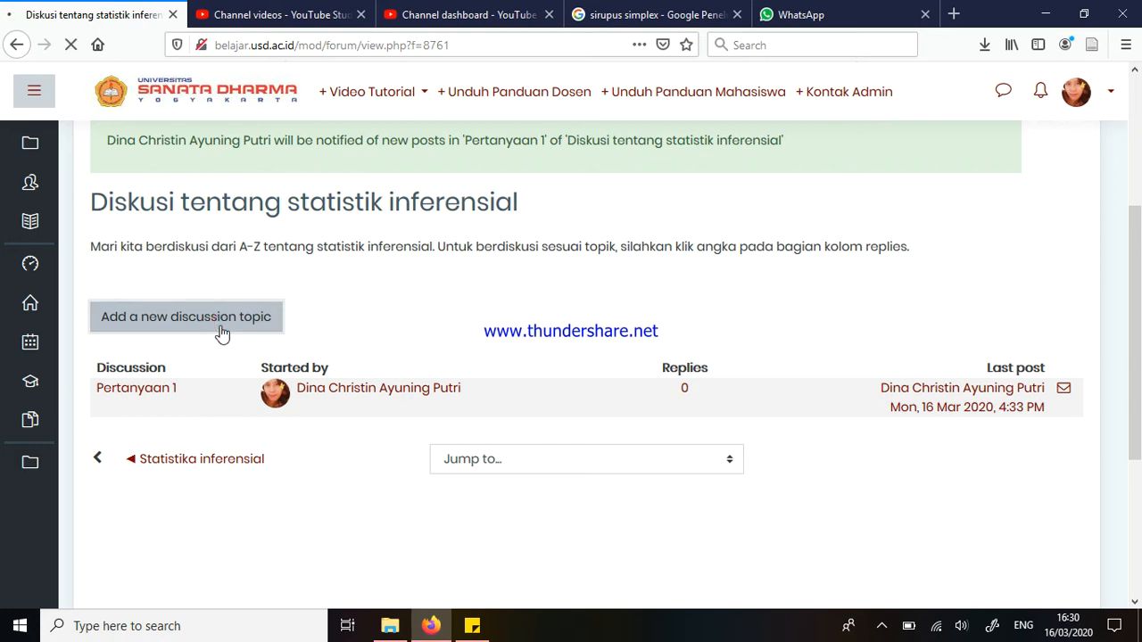
pyautogui.click(402, 452)
pyautogui.write('Pertanyaa')
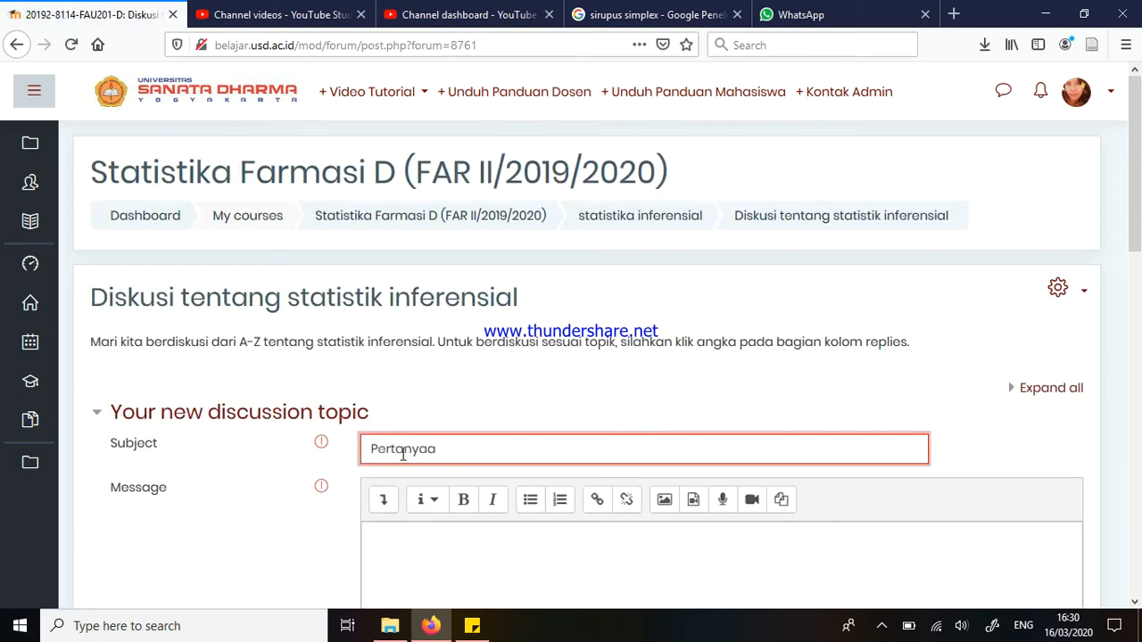
pyautogui.write('n 2')
pyautogui.click(485, 492)
pyautogui.write('Bagaimana cara menghitung selang kepercayaan?')
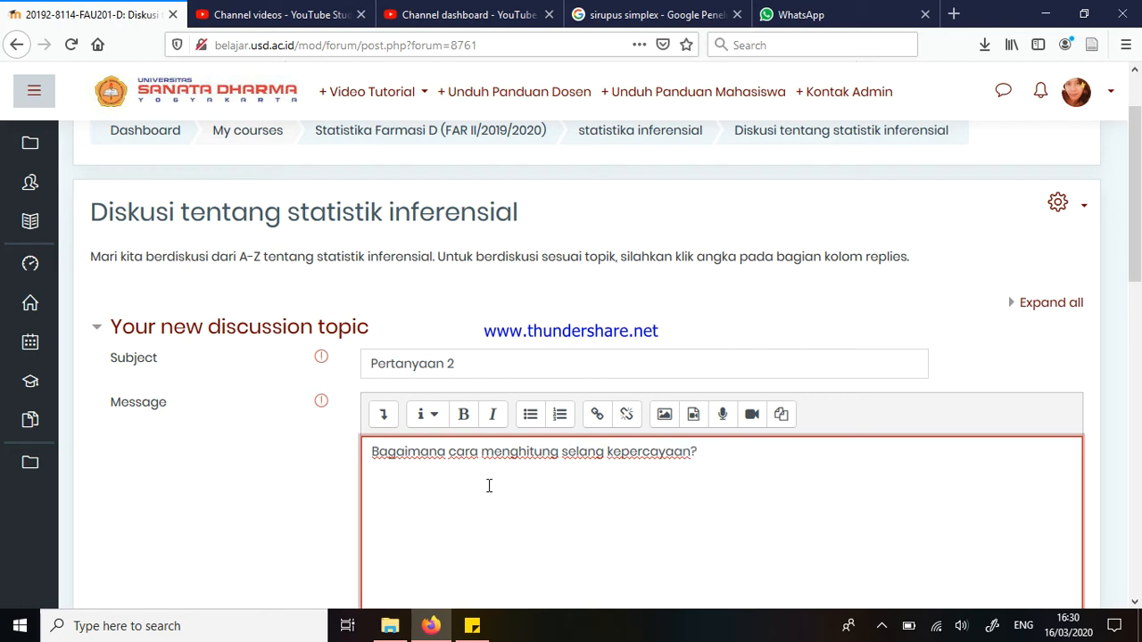
pyautogui.scroll(-3, 522, 362)
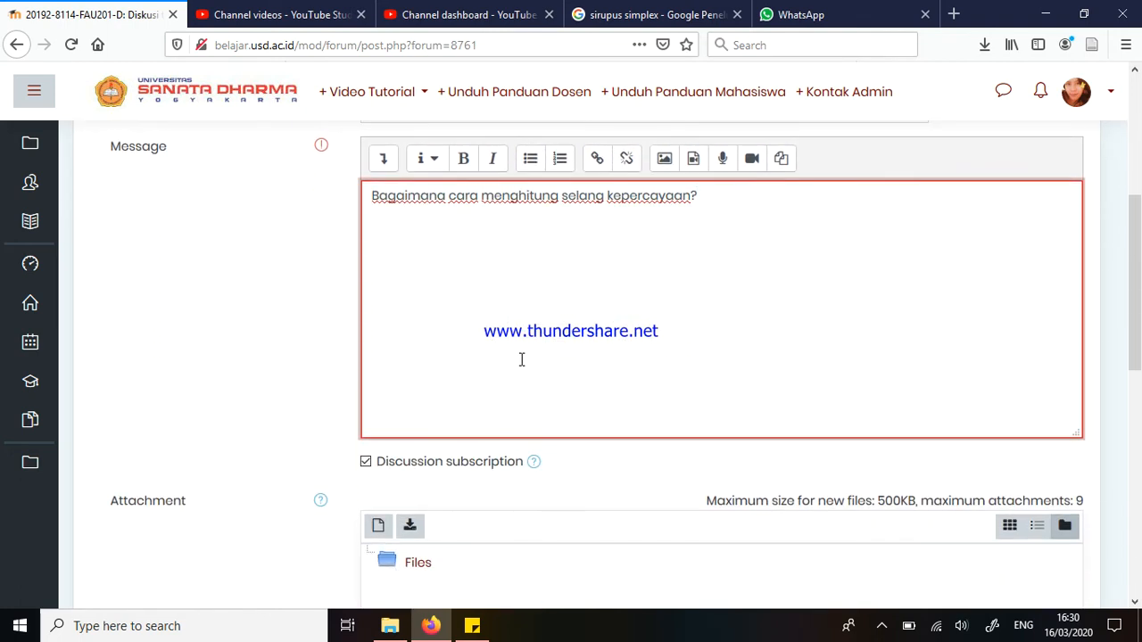
pyautogui.scroll(-4, 522, 360)
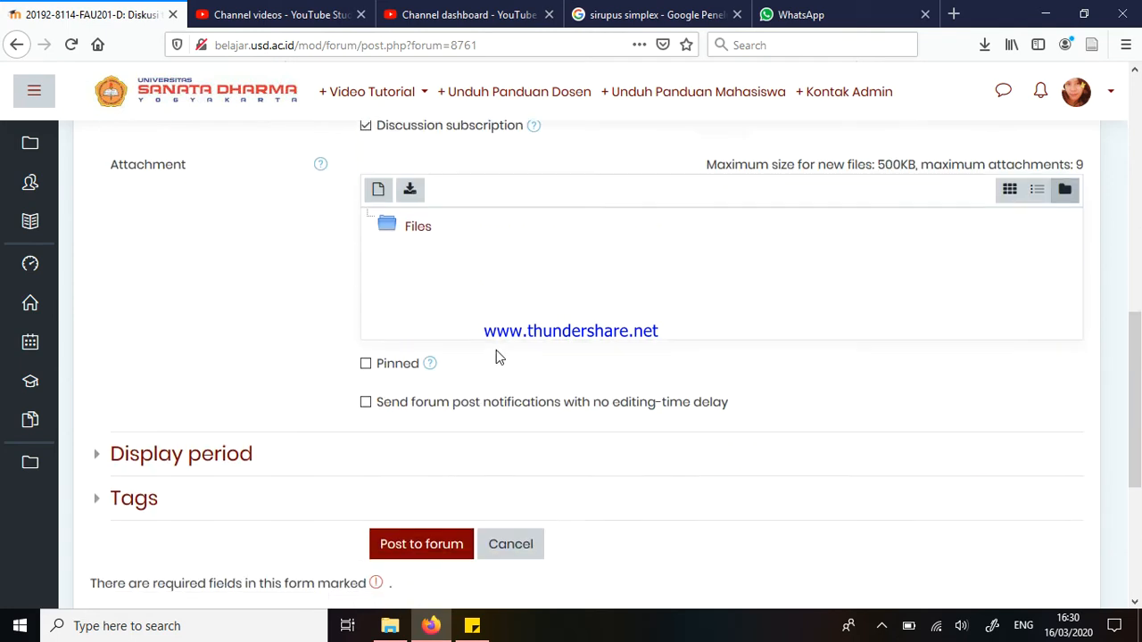
pyautogui.click(400, 546)
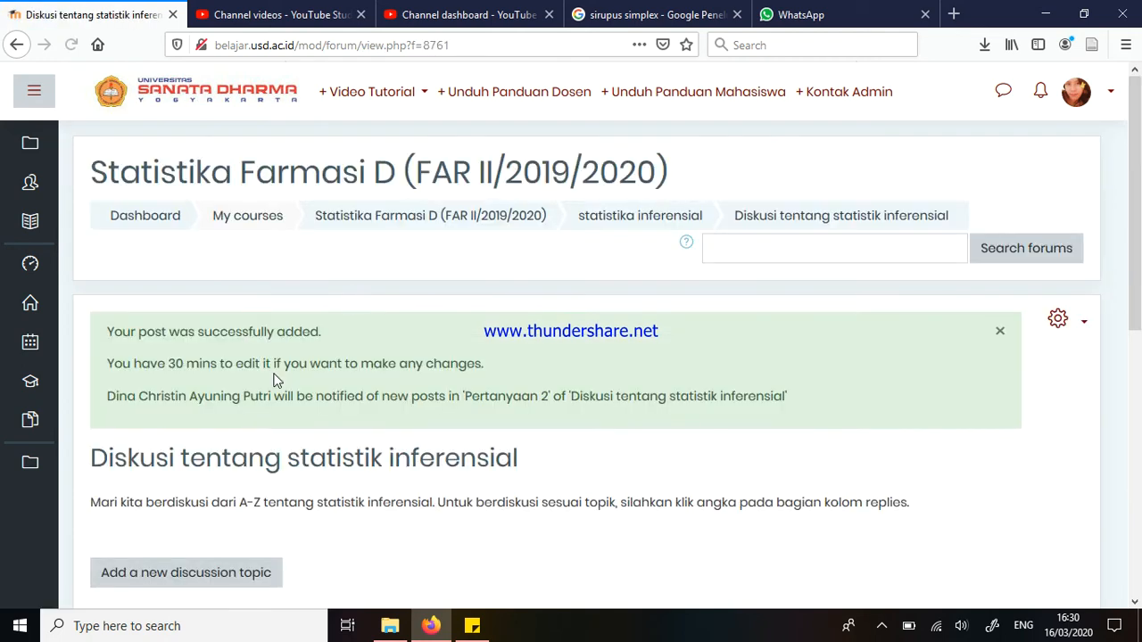
# Step: Highlight the forum description's instruction about the replies column and open the "Pertanyaan 2" discussion through its reply count
pyautogui.scroll(-3, 272, 379)
pyautogui.scroll(-1, 272, 379)
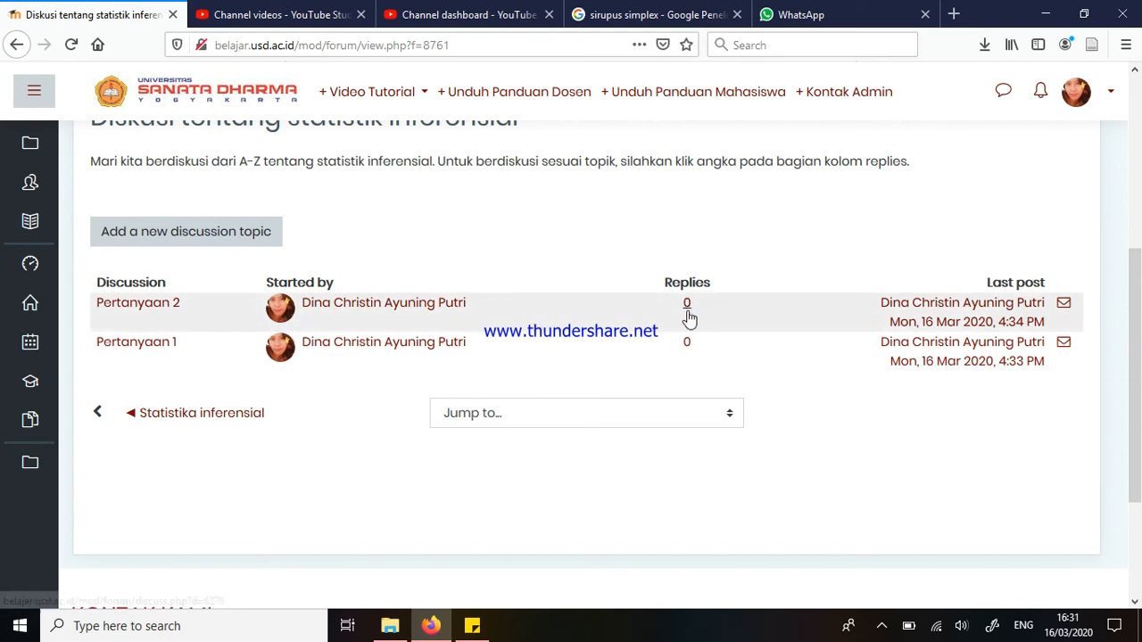
pyautogui.moveTo(438, 160); pyautogui.dragTo(910, 170)
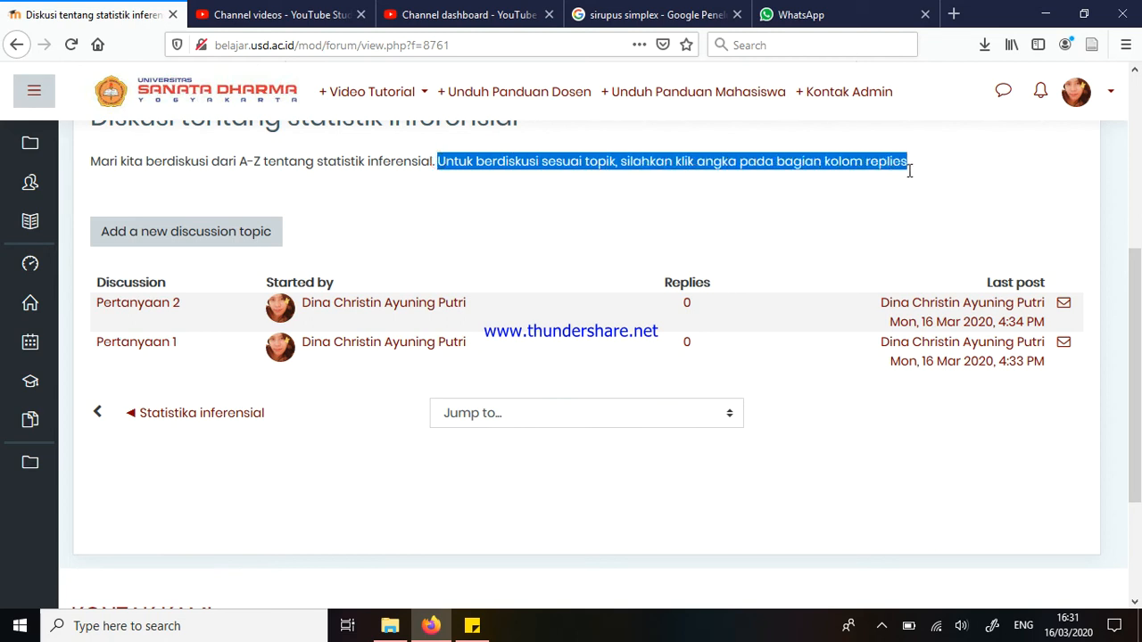
pyautogui.click(687, 304)
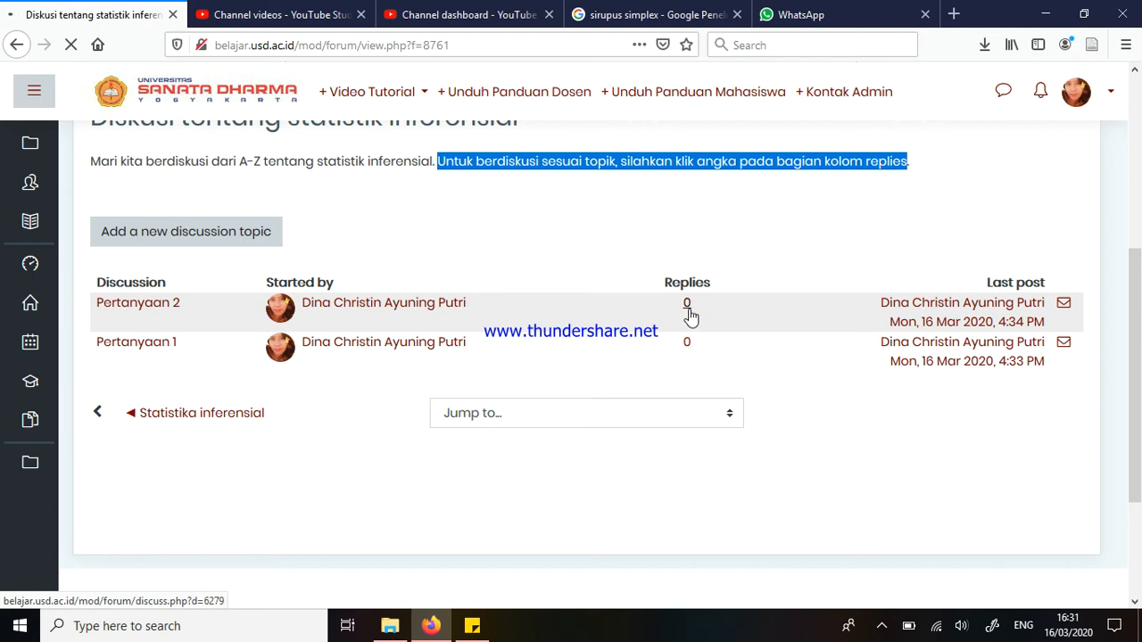
pyautogui.scroll(-4, 768, 339)
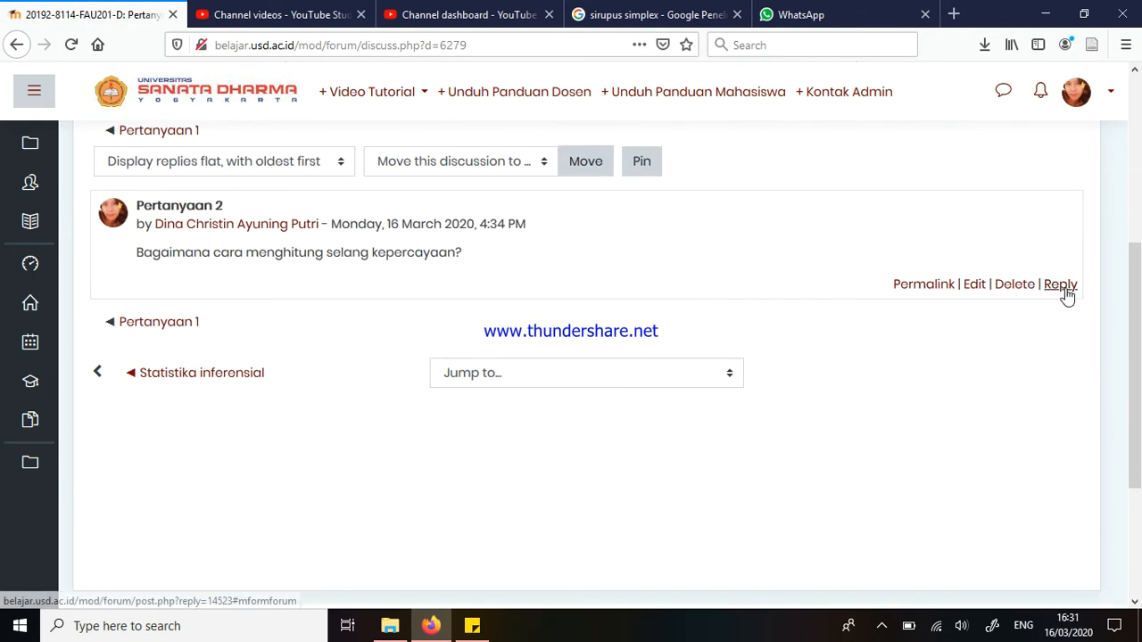
# Step: Go to the course Pharmaceutical Care 2 B from the dashboard and view the activities in its IV Admixture section
pyautogui.click(31, 267)
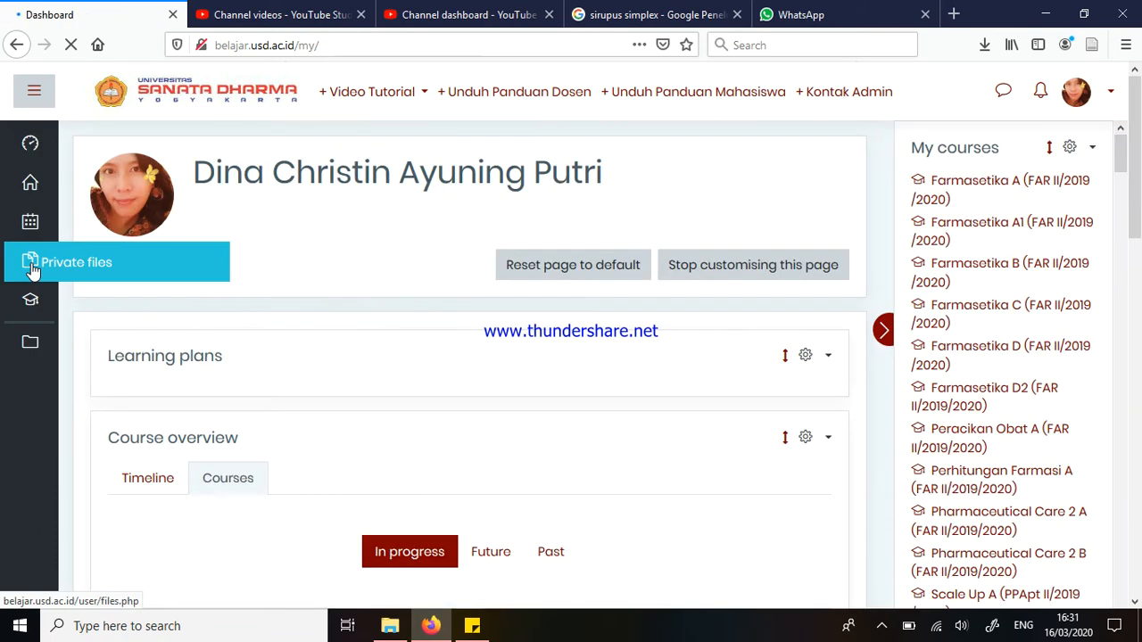
pyautogui.scroll(-1, 997, 316)
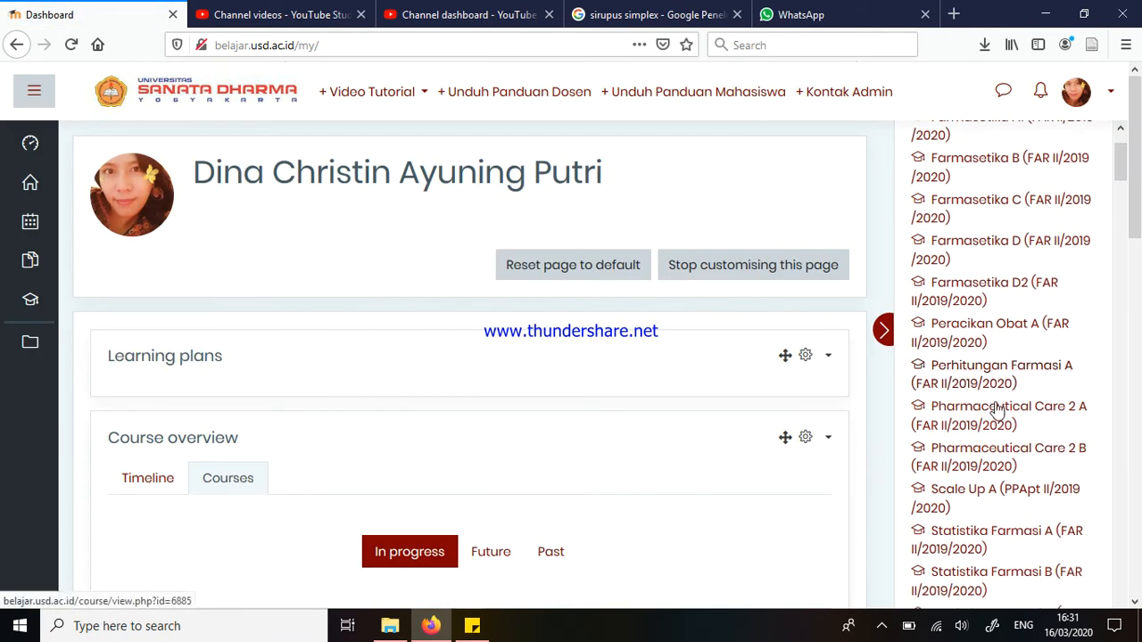
pyautogui.click(1009, 451)
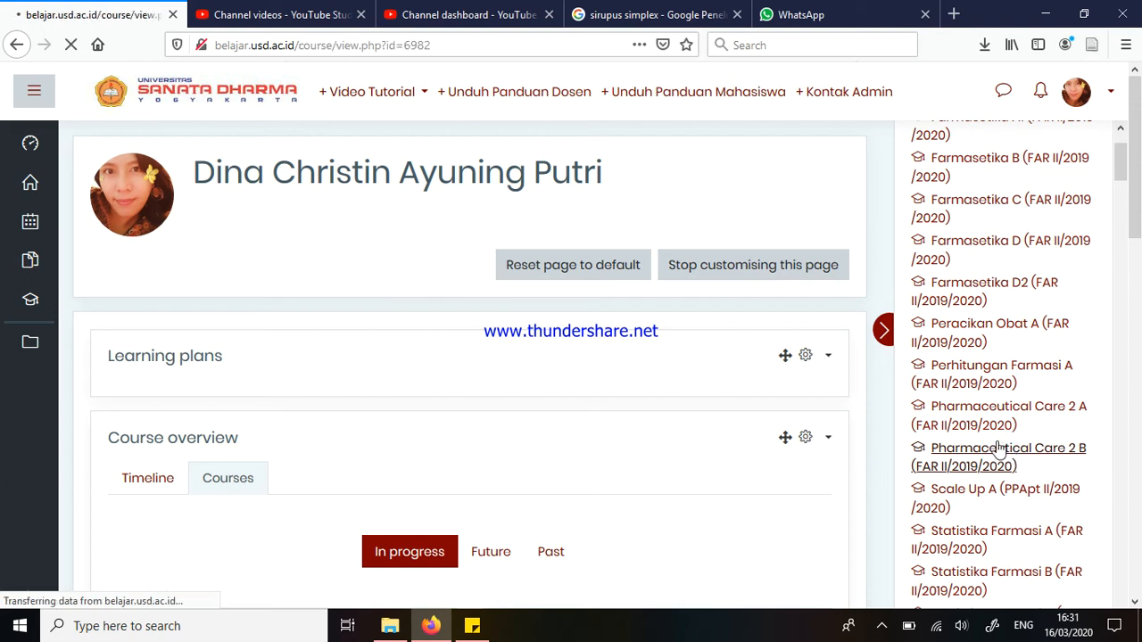
pyautogui.scroll(-3, 837, 359)
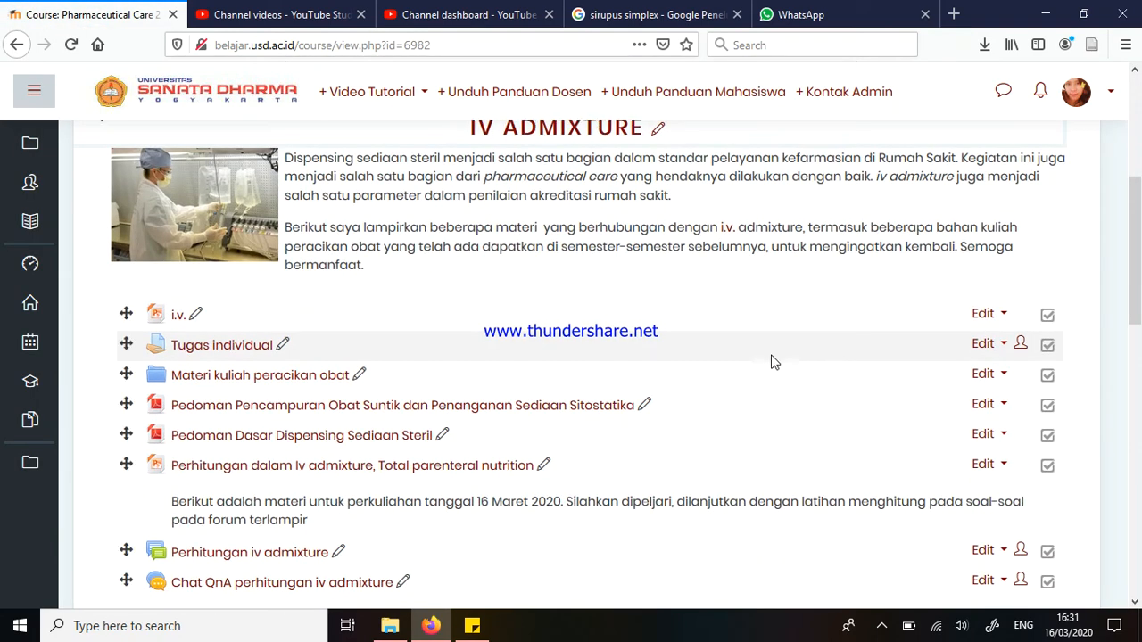
pyautogui.scroll(-1, 756, 362)
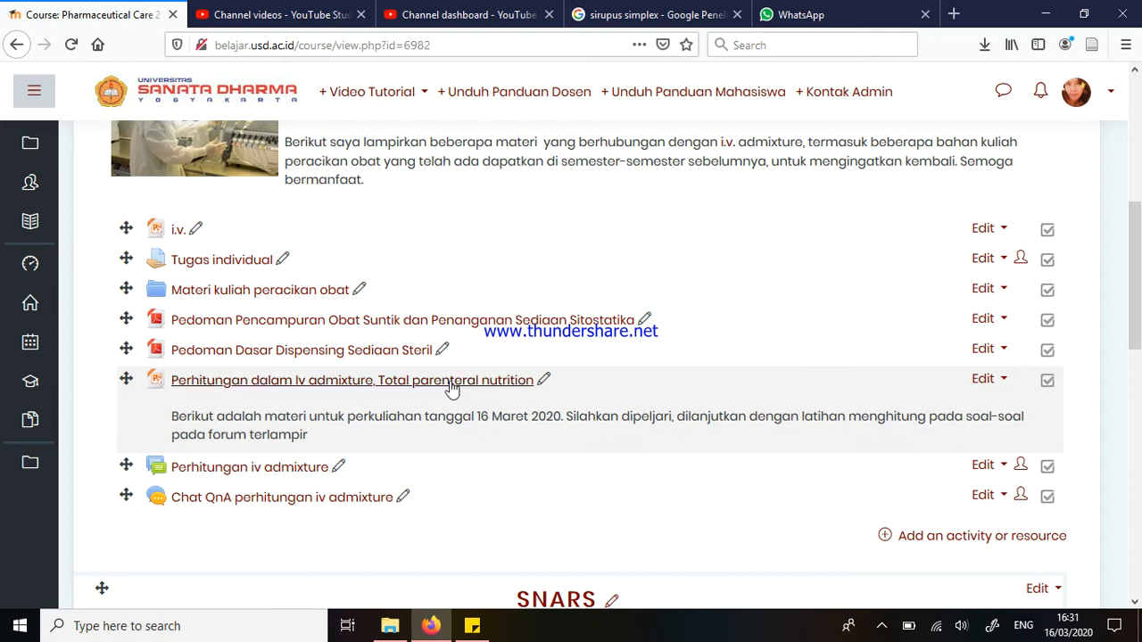
# Step: Open the forum "Perhitungan iv admixture" and review its discussion topics and their reply counts
pyautogui.click(202, 476)
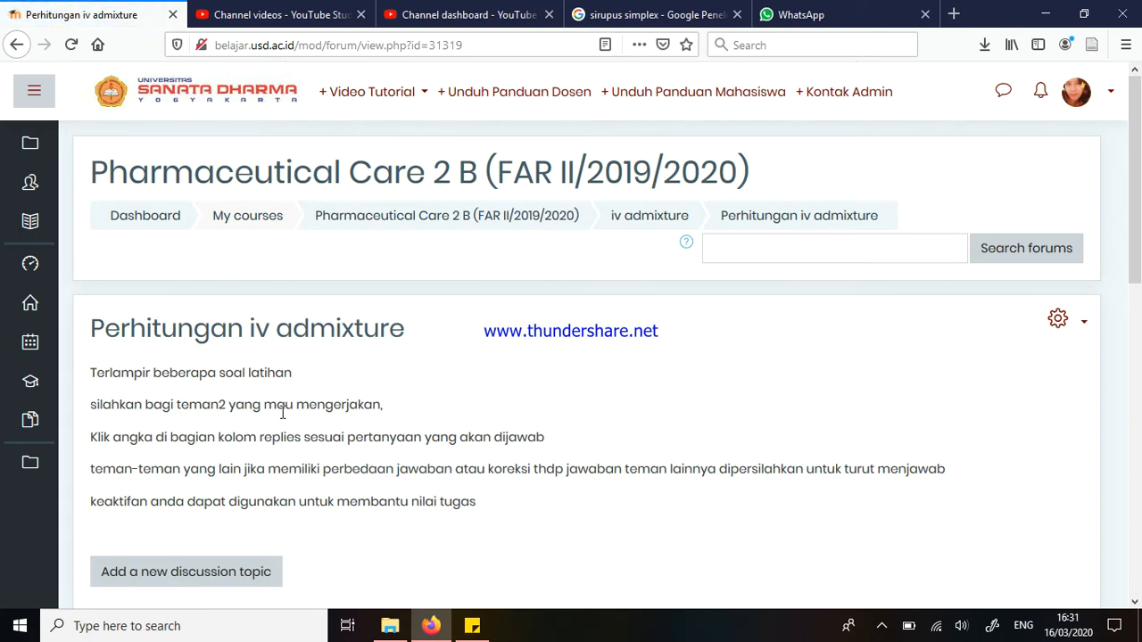
pyautogui.scroll(-3, 265, 421)
pyautogui.scroll(-2, 277, 286)
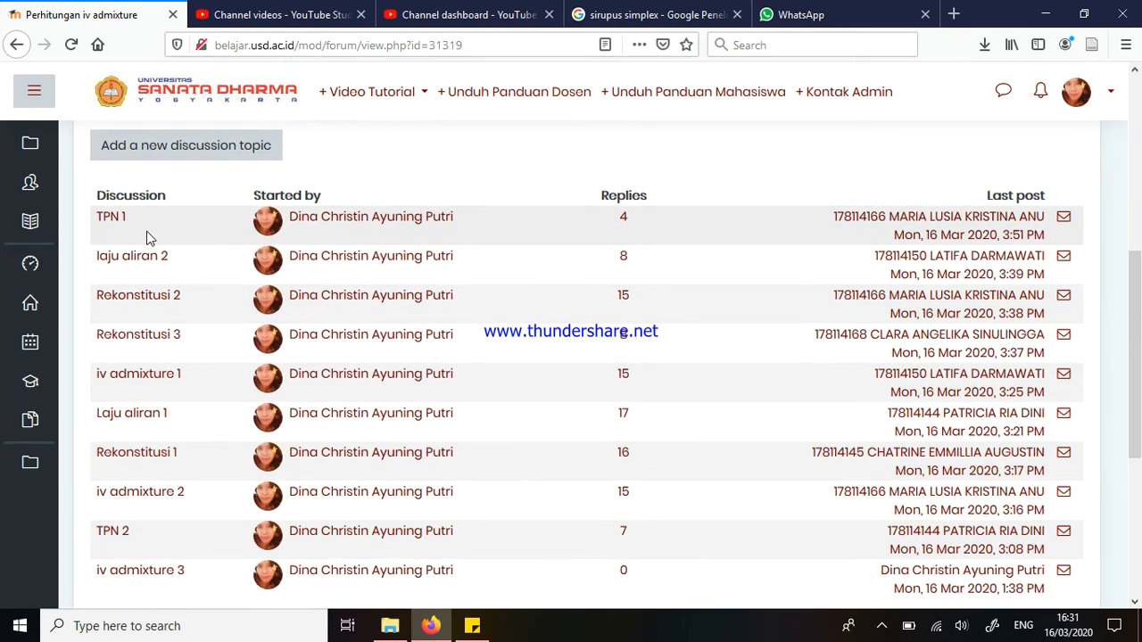
pyautogui.scroll(-1, 672, 248)
pyautogui.scroll(-1, 672, 249)
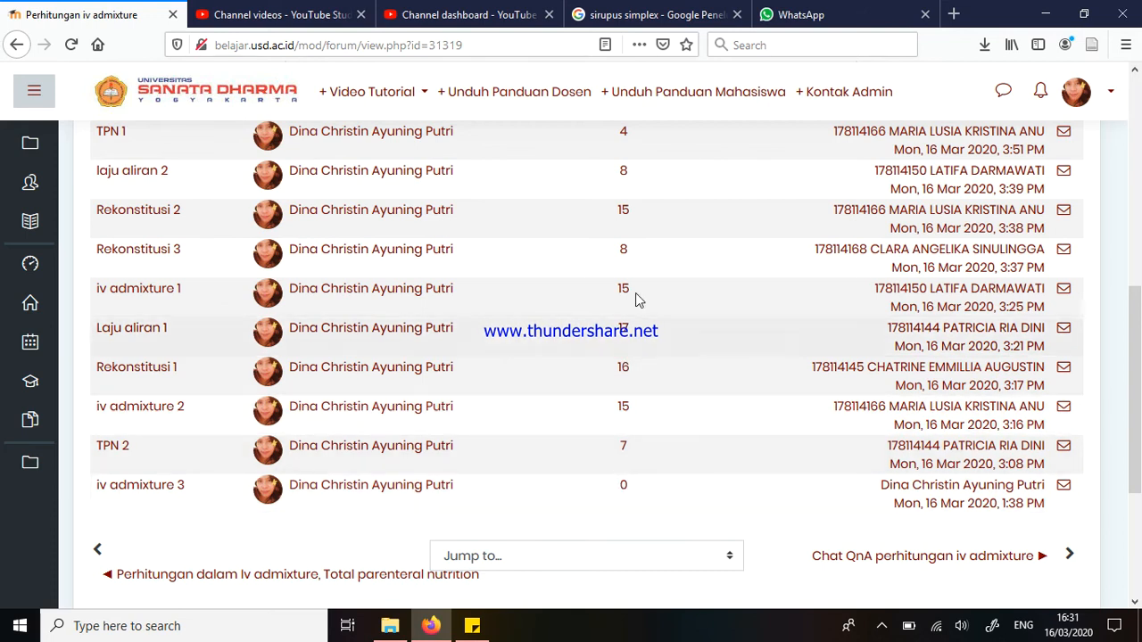
pyautogui.scroll(2, 647, 455)
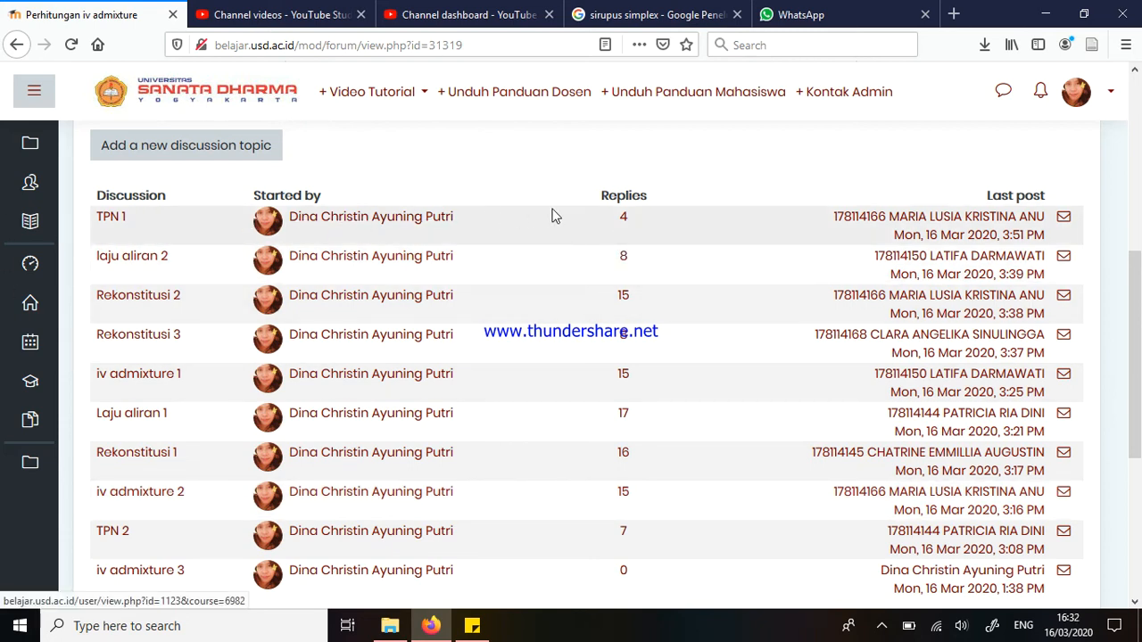
# Step: Open the "TPN 1" discussion through its reply count and read the question and the students' answers
pyautogui.click(627, 221)
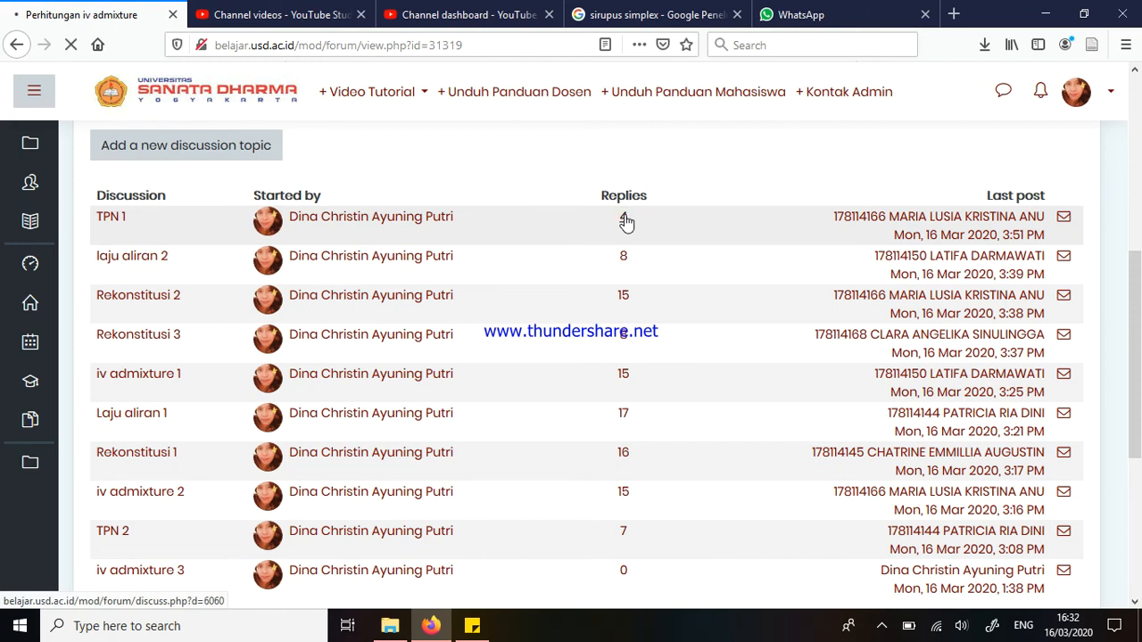
pyautogui.scroll(-4, 529, 375)
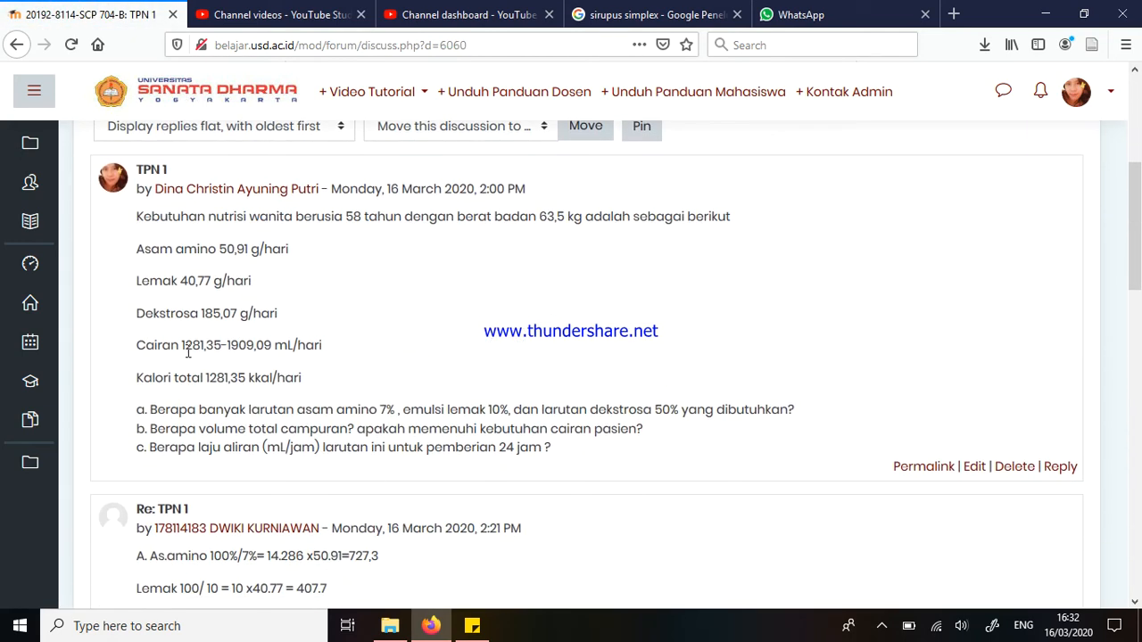
pyautogui.scroll(-3, 188, 352)
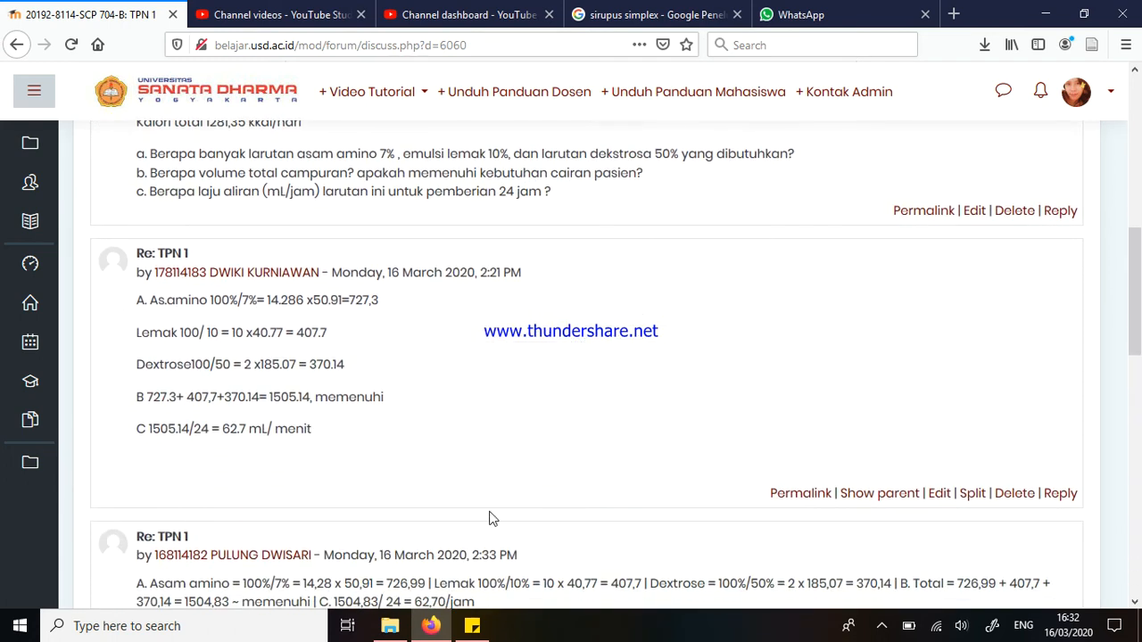
pyautogui.scroll(-5, 427, 402)
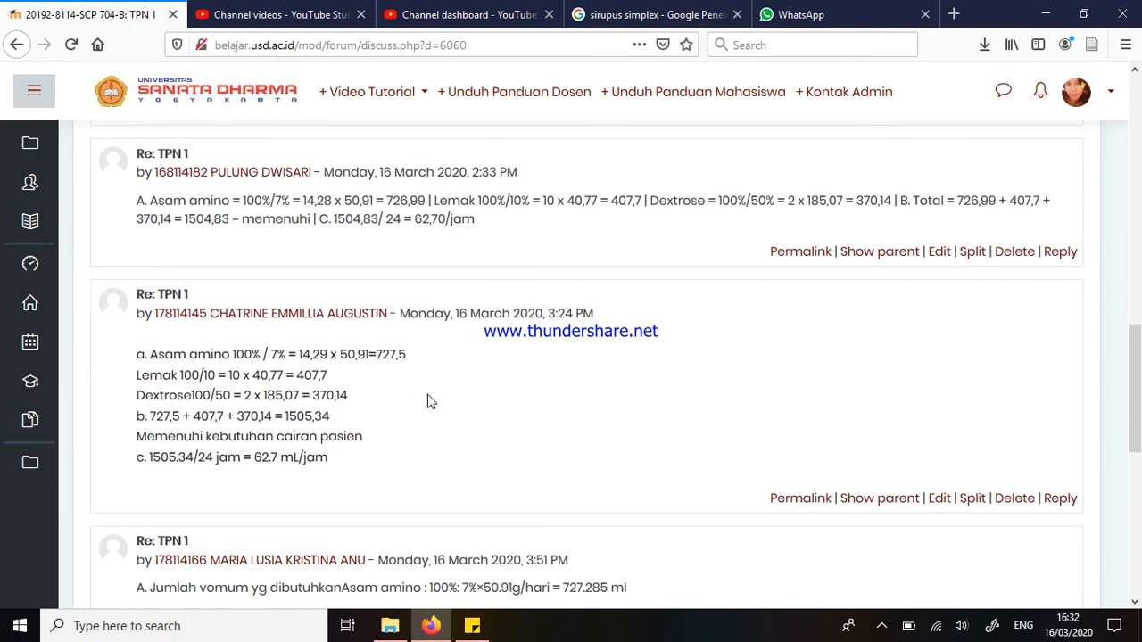
pyautogui.scroll(-6, 425, 395)
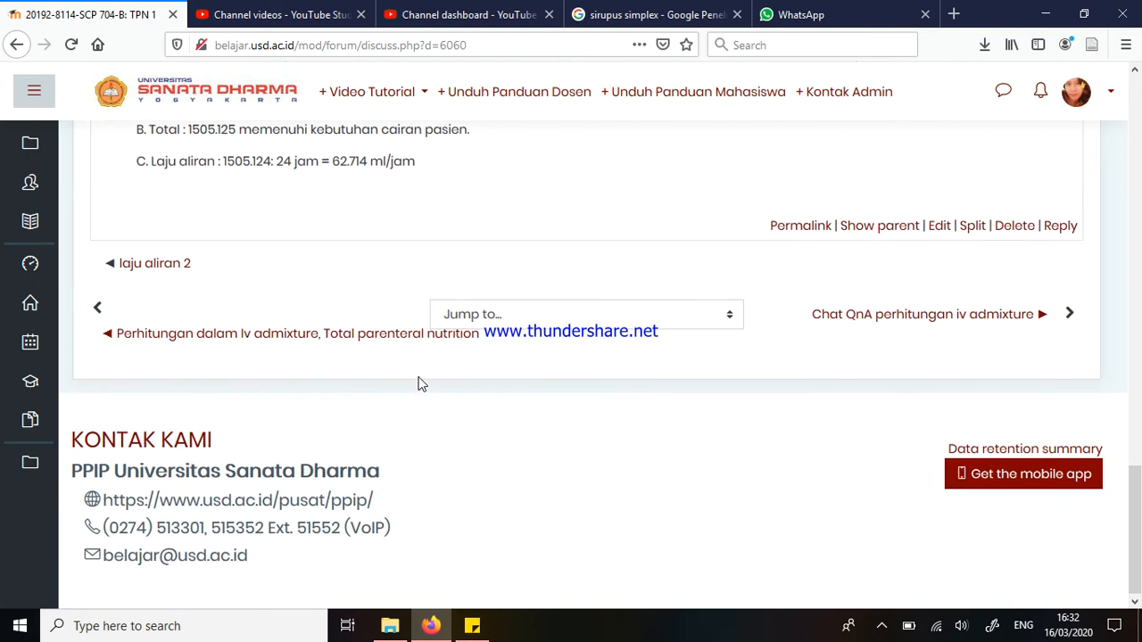
pyautogui.scroll(9, 422, 384)
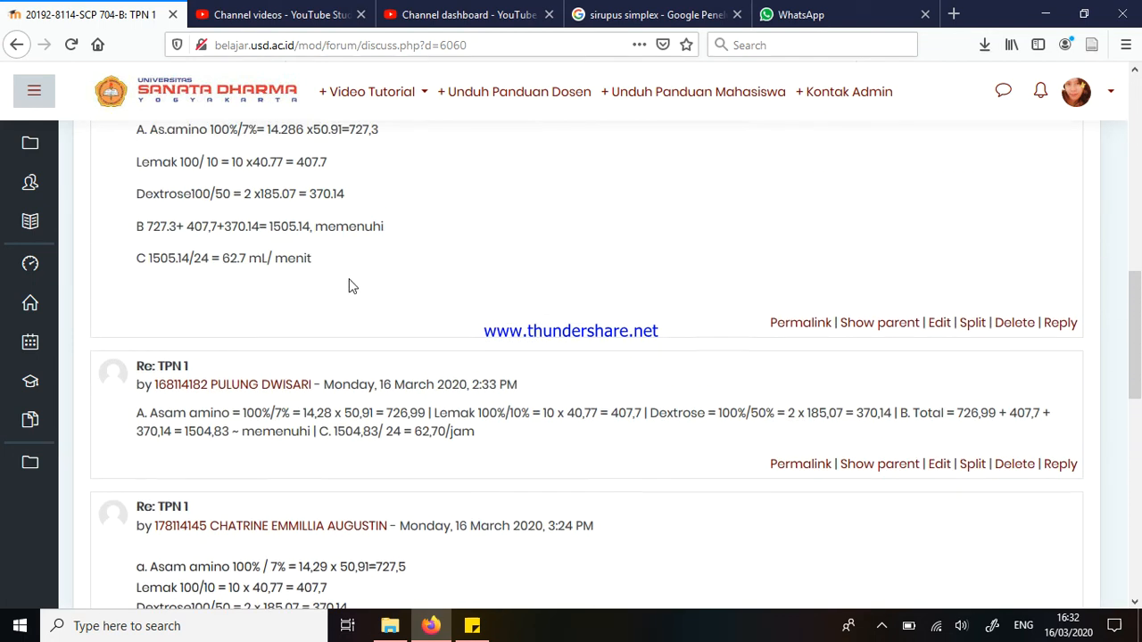
pyautogui.scroll(1, 30, 264)
# Step: Return to the dashboard, open the course Scale Up A and view the instructions and activities in its SUPAC section
pyautogui.click(30, 263)
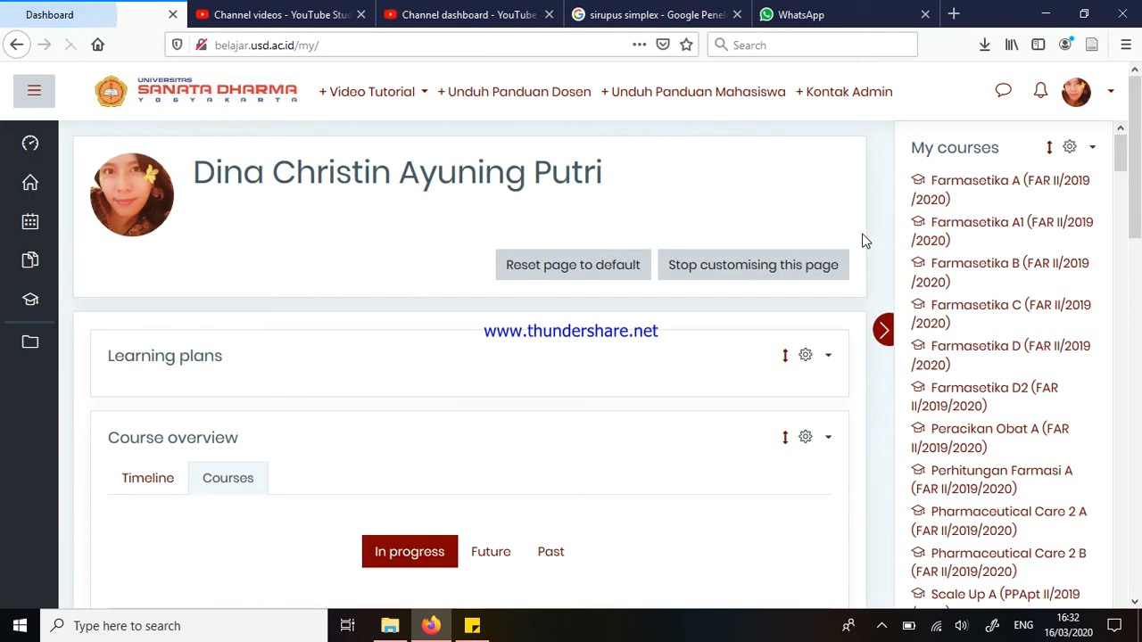
pyautogui.scroll(-3, 1103, 433)
pyautogui.click(962, 391)
pyautogui.scroll(-5, 589, 294)
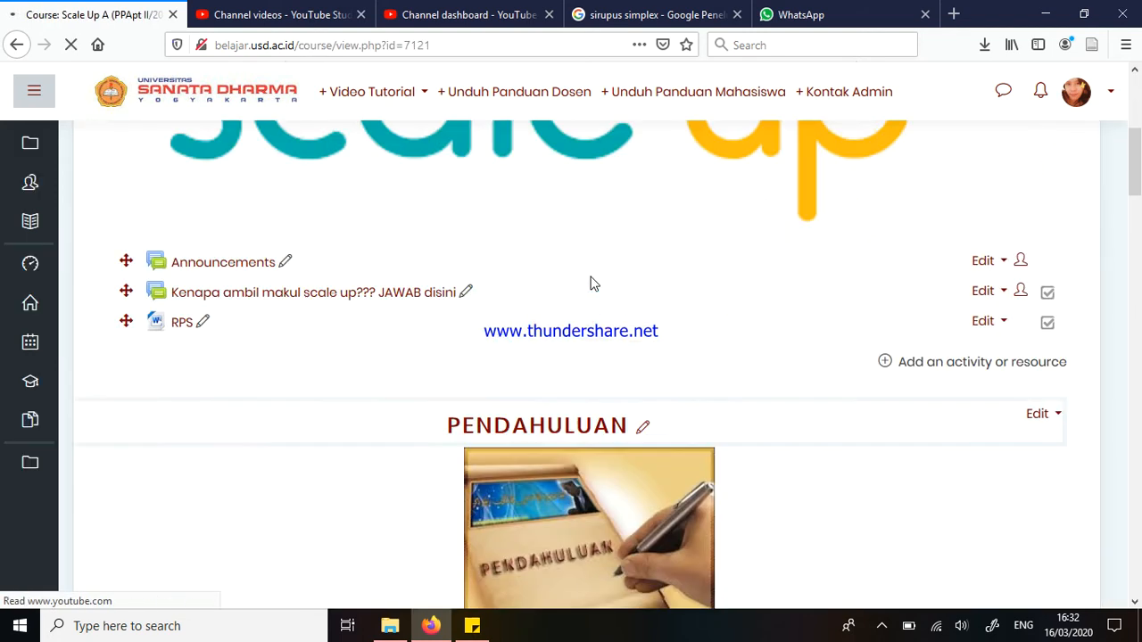
pyautogui.scroll(-10, 563, 321)
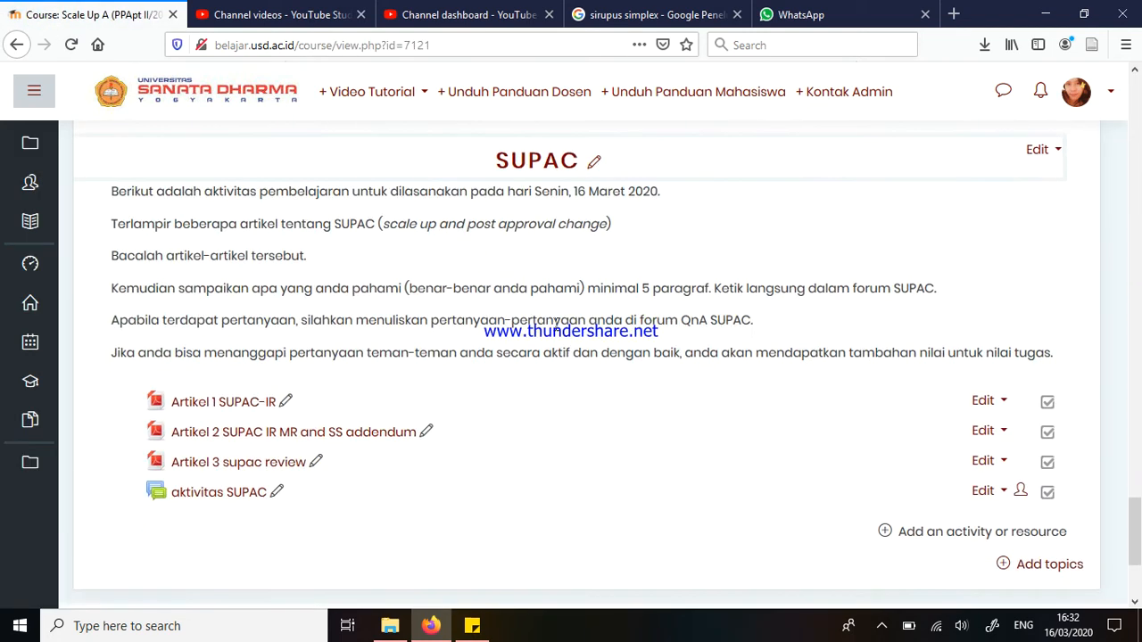
pyautogui.scroll(-2, 555, 323)
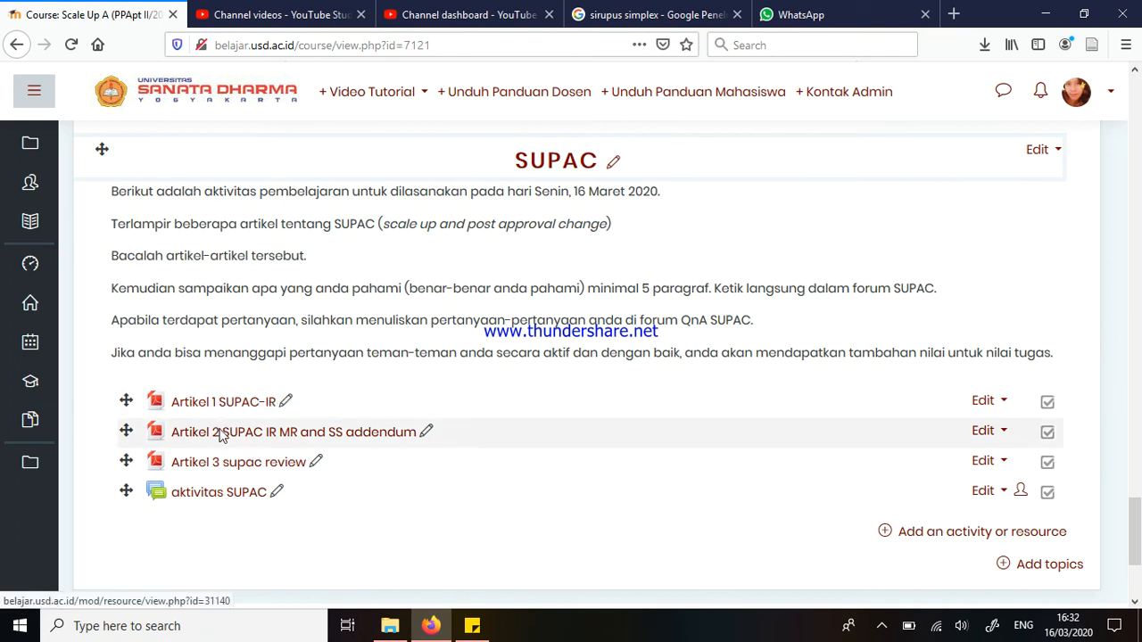
# Step: Open the "aktivitas SUPAC" forum and read the posts in its "QnA" discussion
pyautogui.click(247, 498)
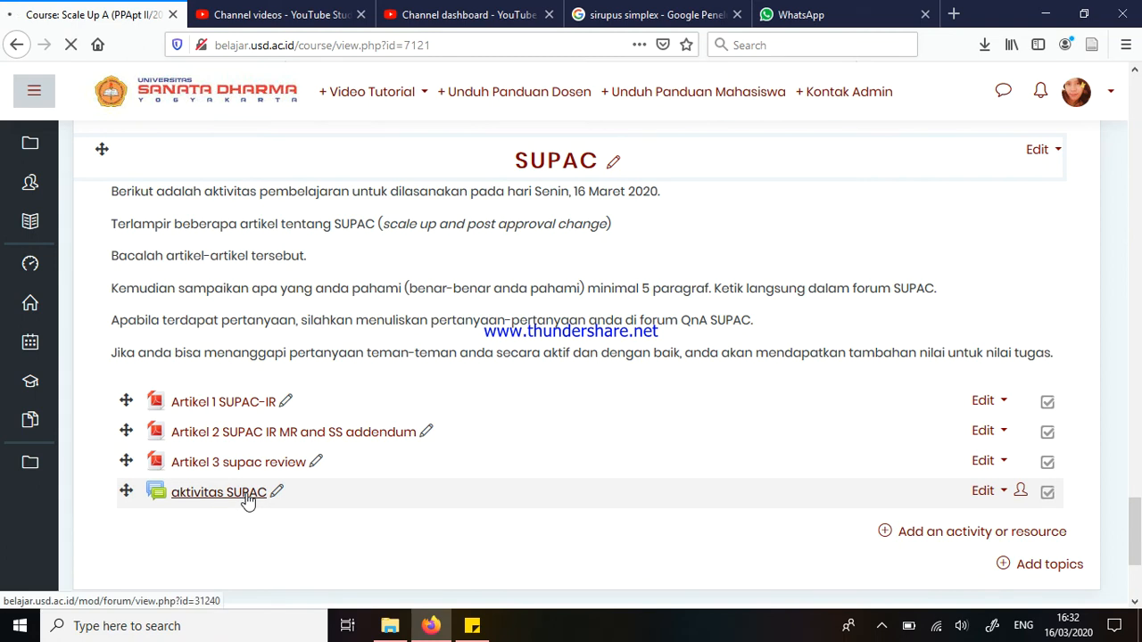
pyautogui.scroll(-3, 148, 176)
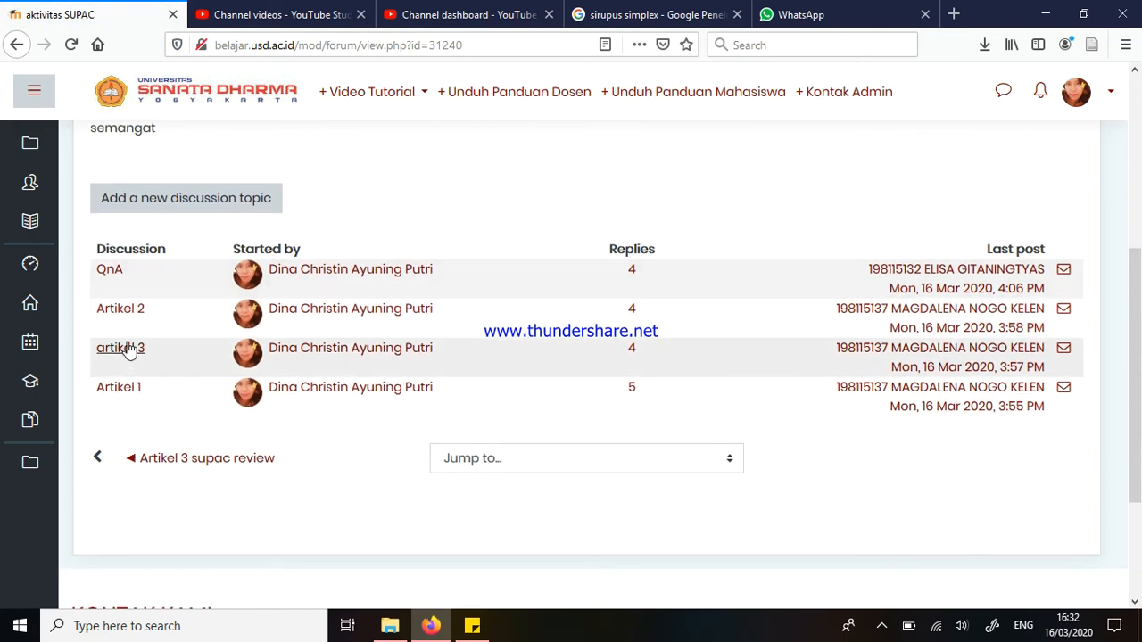
pyautogui.click(110, 272)
pyautogui.scroll(-2, 161, 308)
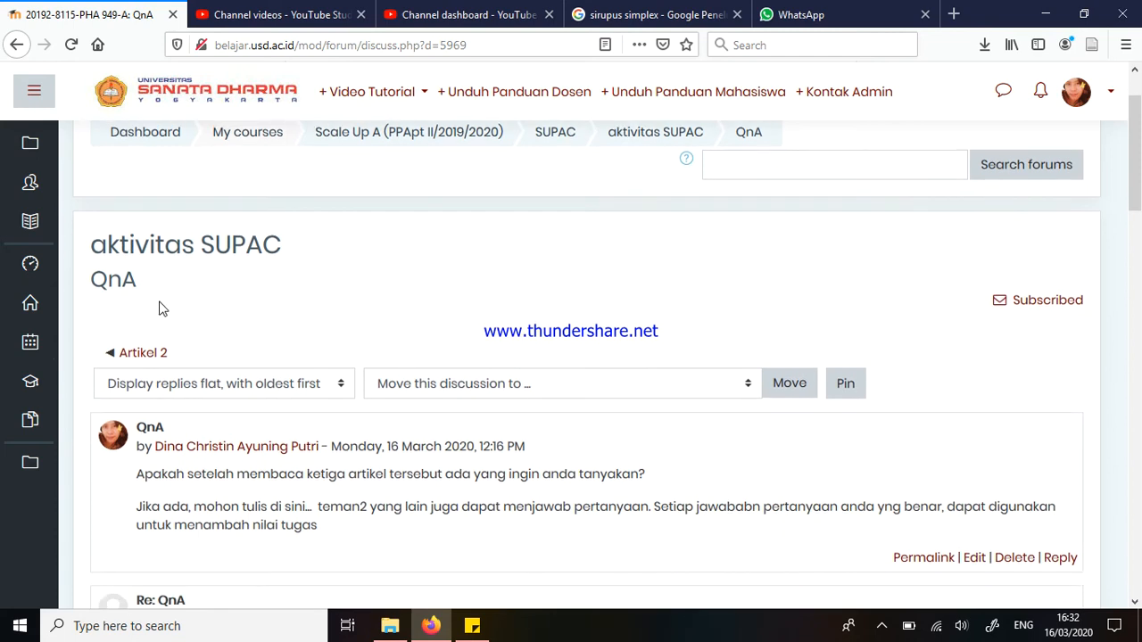
pyautogui.scroll(-2, 178, 357)
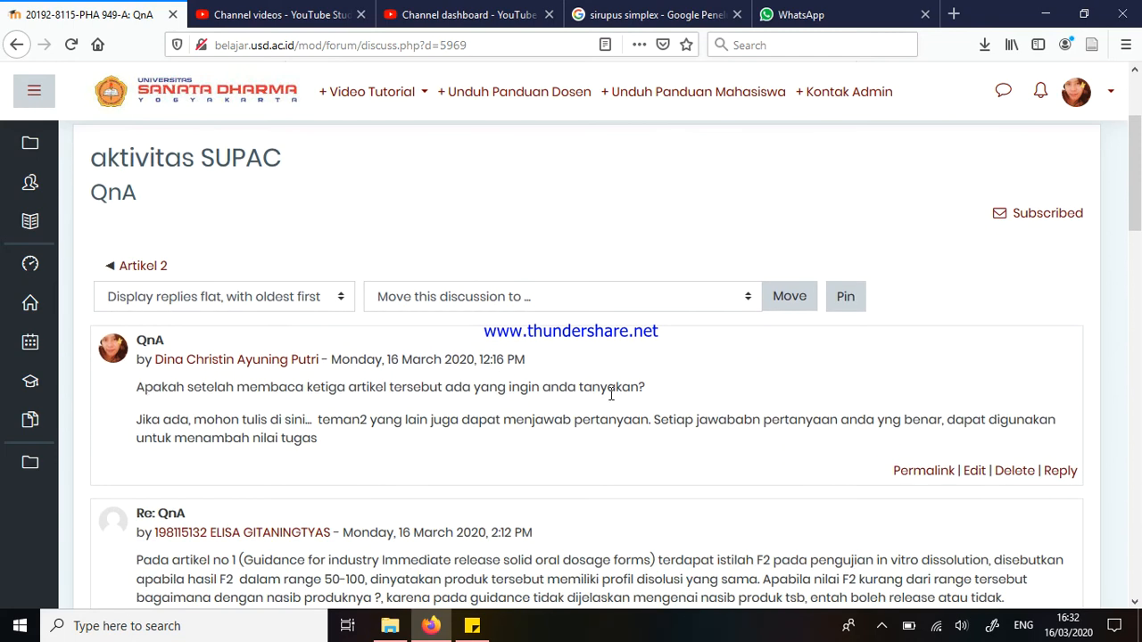
pyautogui.scroll(-8, 866, 415)
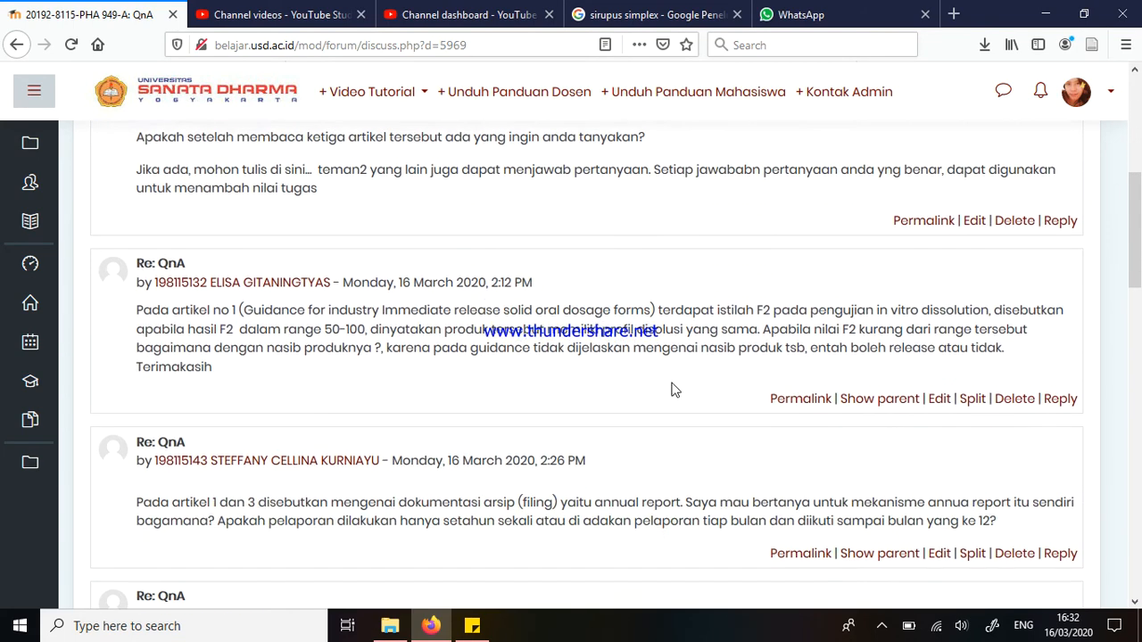
# Step: Compare the opening "QnA" post with the students' questions from 2:12 PM and 2:26 PM and the 2:34 PM answer
pyautogui.scroll(-2, 260, 312)
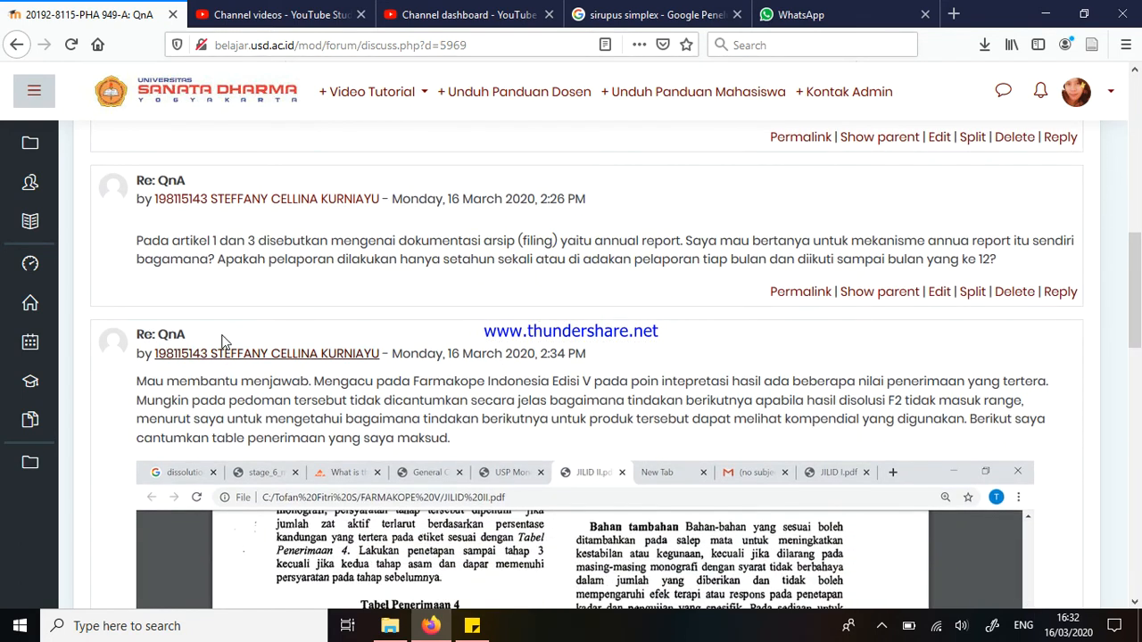
pyautogui.scroll(5, 228, 339)
pyautogui.scroll(2, 268, 337)
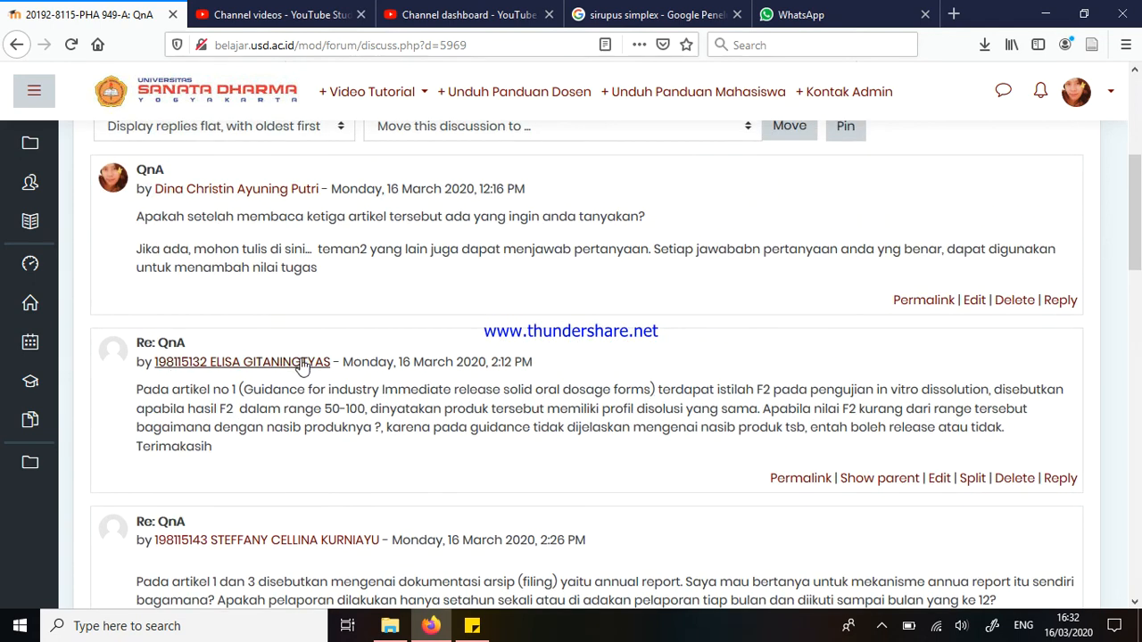
pyautogui.scroll(-6, 312, 366)
pyautogui.scroll(-3, 312, 390)
pyautogui.scroll(-2, 307, 366)
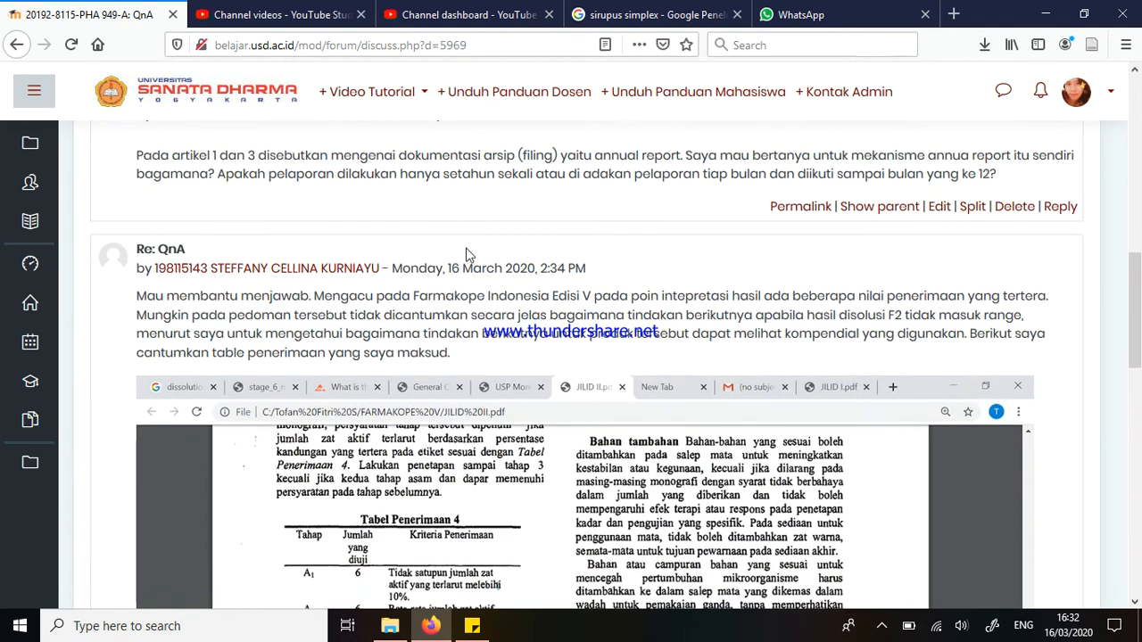
pyautogui.scroll(8, 414, 267)
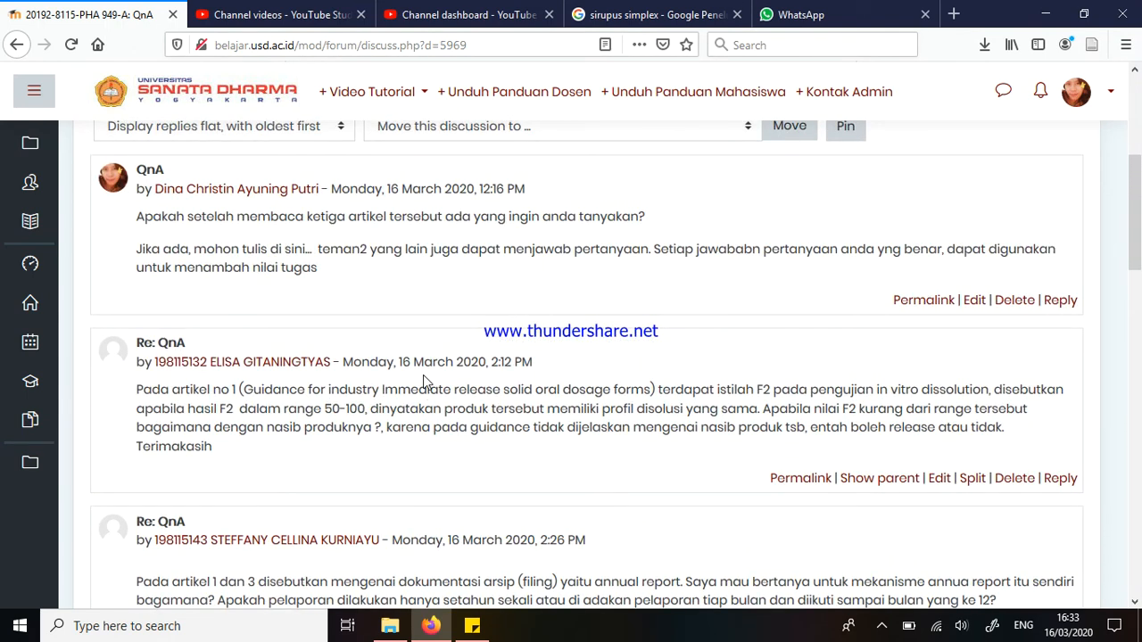
pyautogui.scroll(-2, 702, 361)
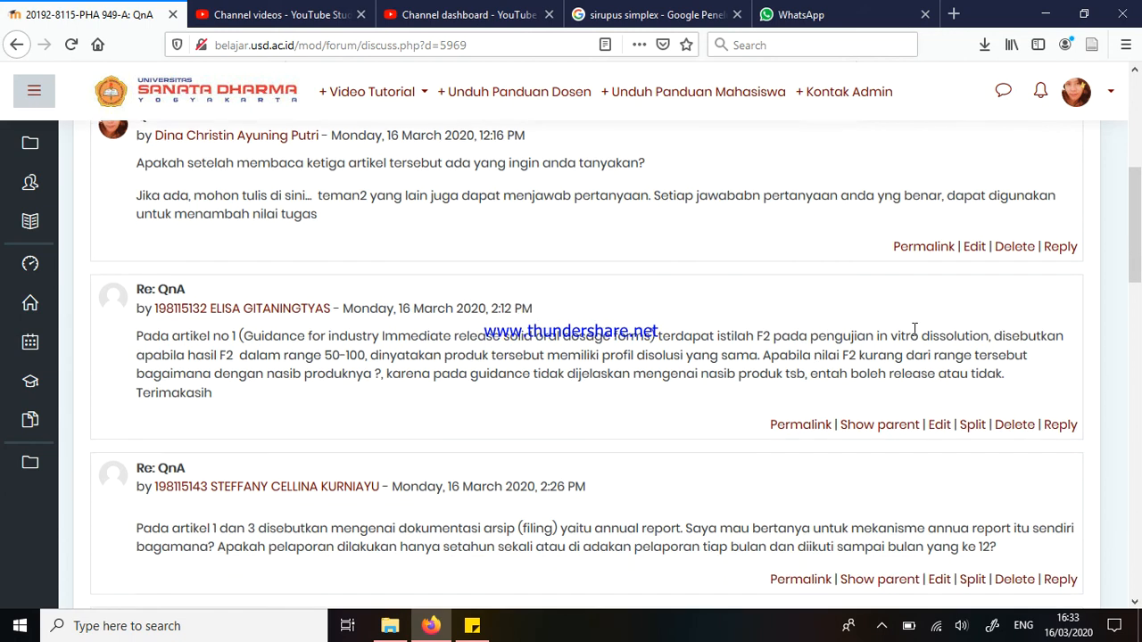
pyautogui.scroll(1, 218, 198)
pyautogui.scroll(3, 393, 420)
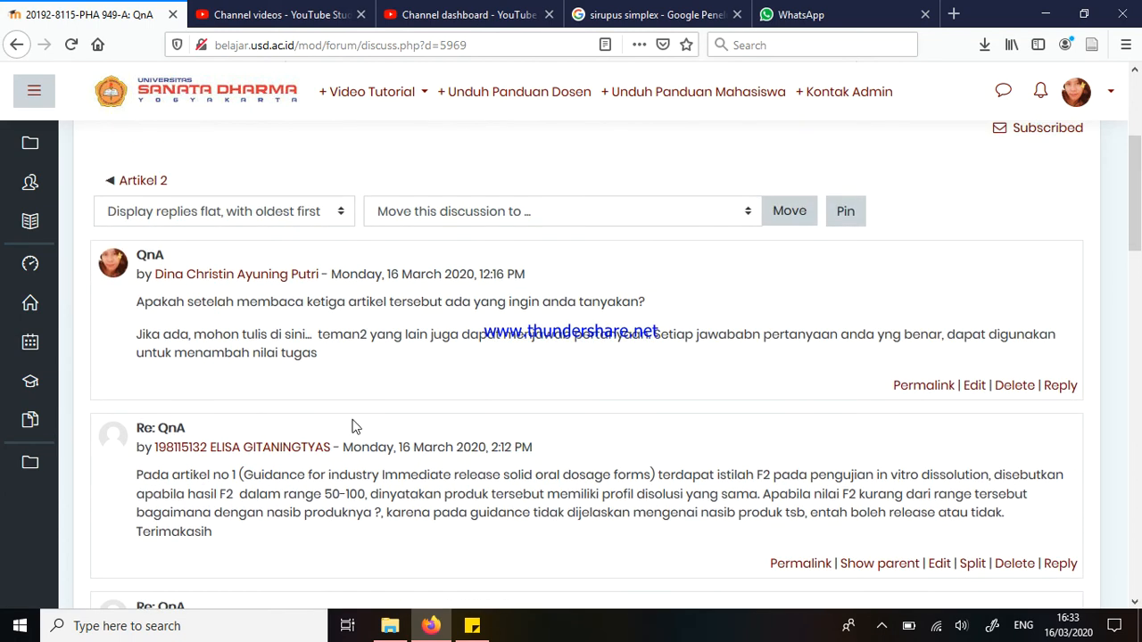
pyautogui.scroll(-2, 521, 431)
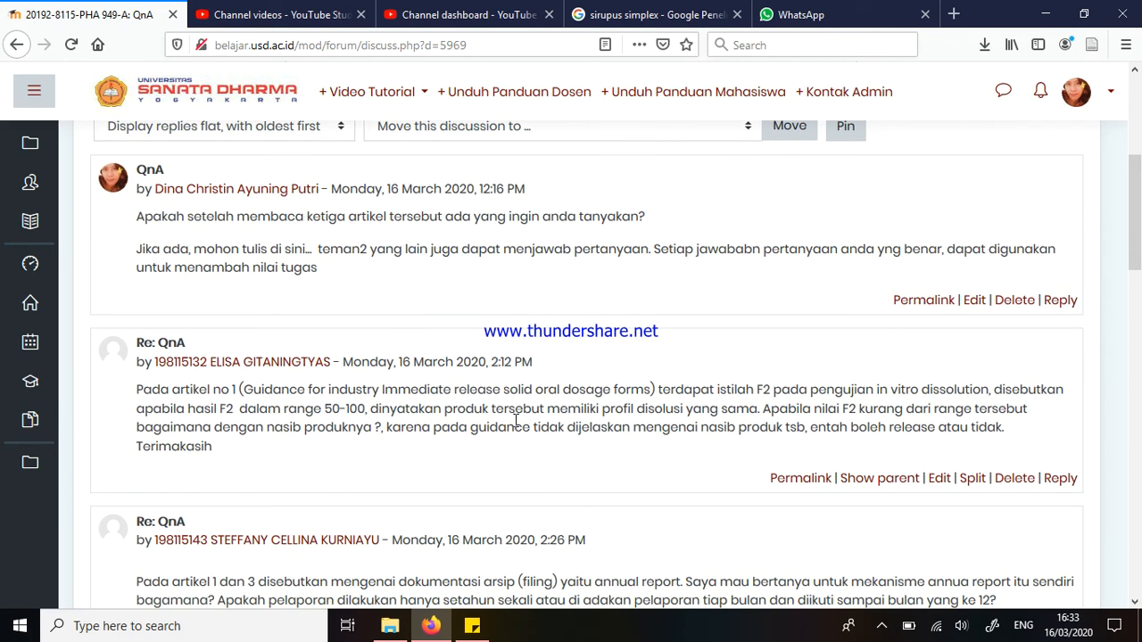
# Step: Examine the student's 2:34 PM answer with its embedded "Tabel Penerimaan 4" screenshot against the 2:12 PM question
pyautogui.scroll(-15, 516, 413)
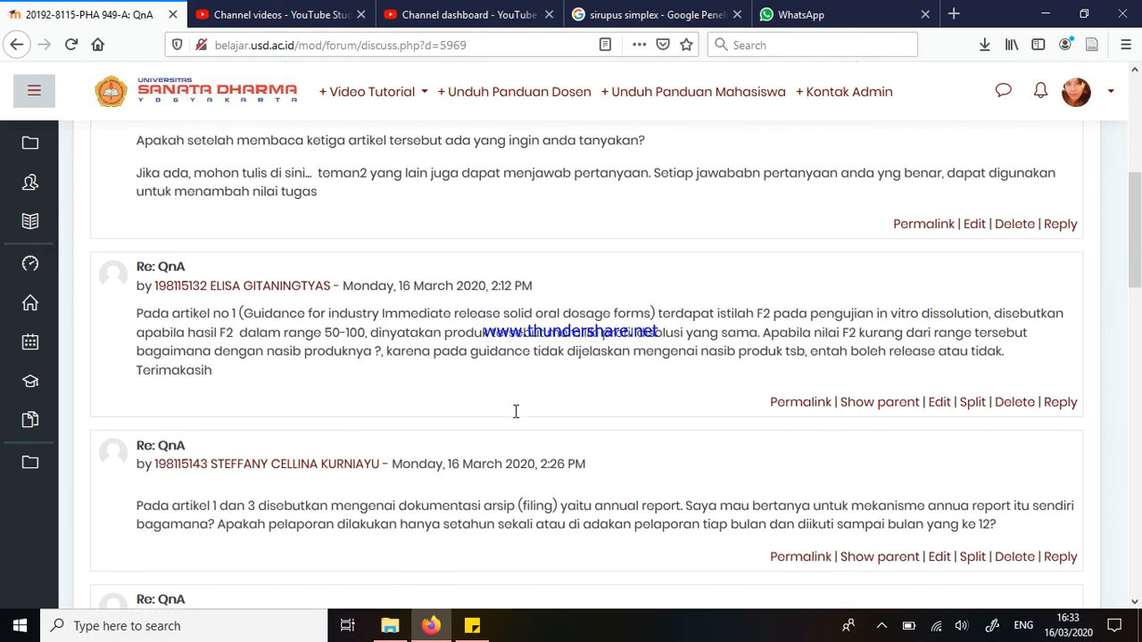
pyautogui.scroll(-4, 463, 314)
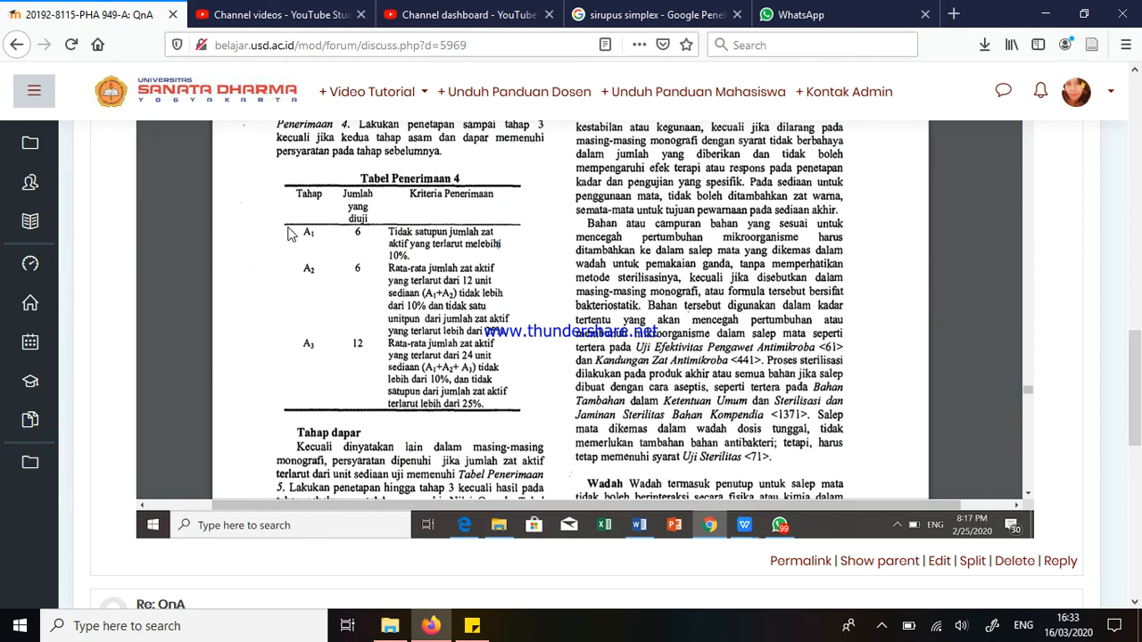
pyautogui.scroll(2, 390, 303)
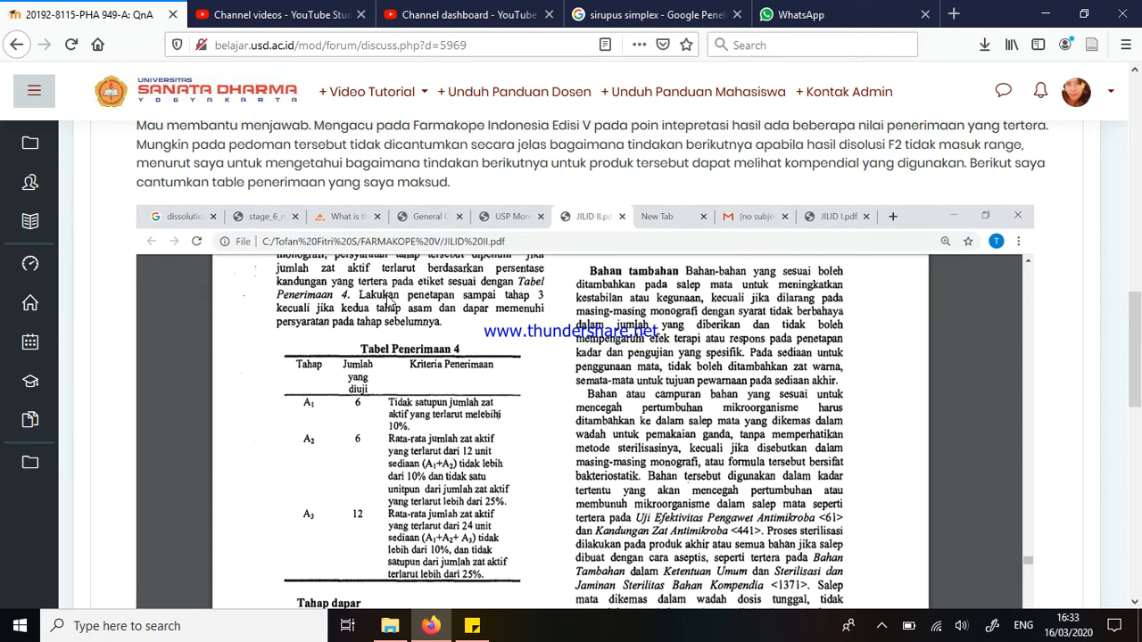
pyautogui.scroll(5, 390, 304)
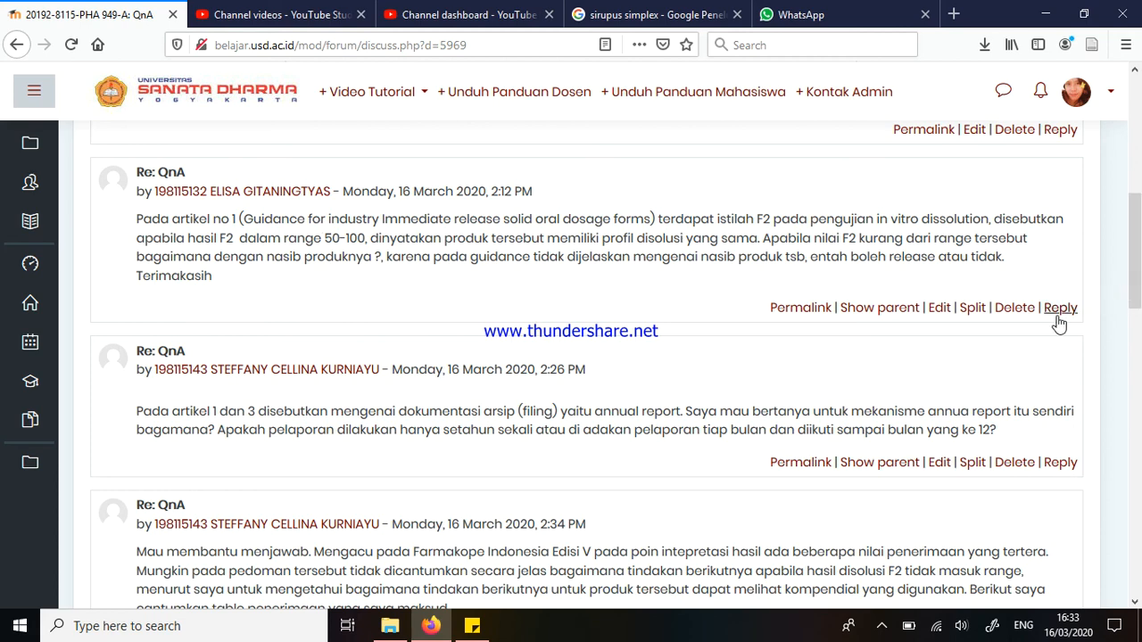
# Step: Reply to the student's 2:34 PM answer with "Terima kasih telah membantu menajwab pertanyaan tersebut. Good Job!!" and post it to the forum
pyautogui.scroll(-5, 1024, 458)
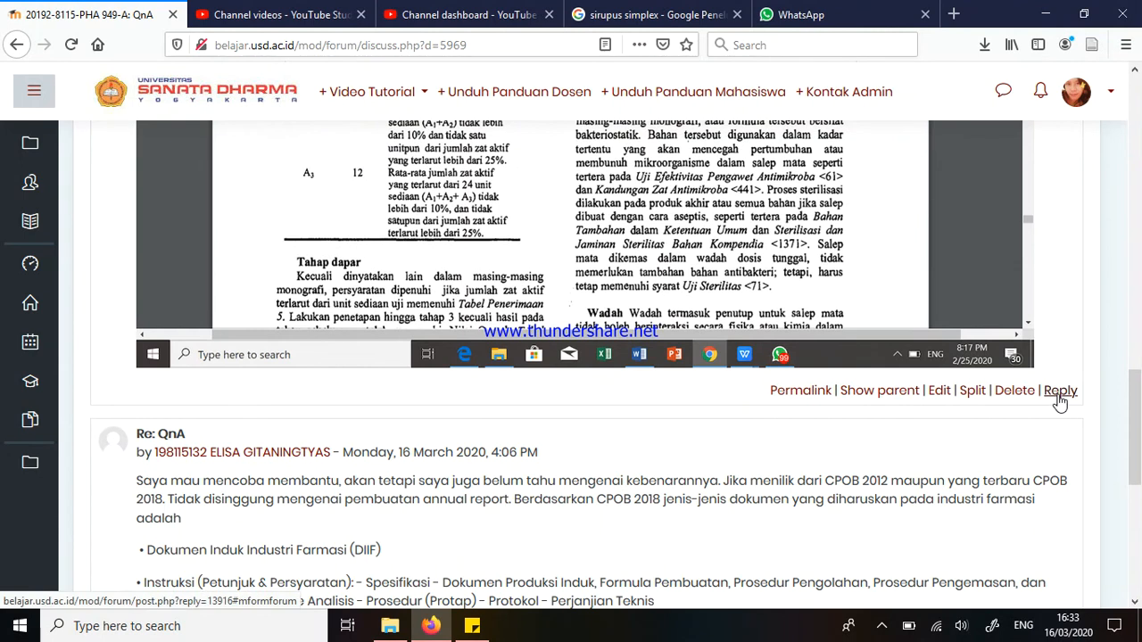
pyautogui.click(1060, 397)
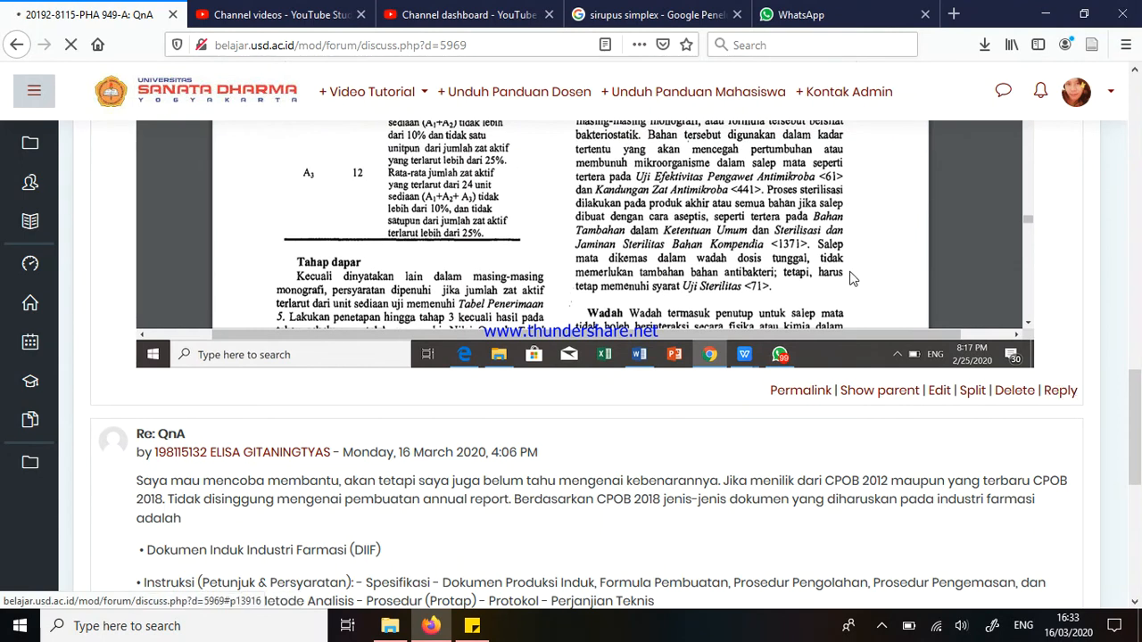
pyautogui.click(430, 300)
pyautogui.write('Terima k')
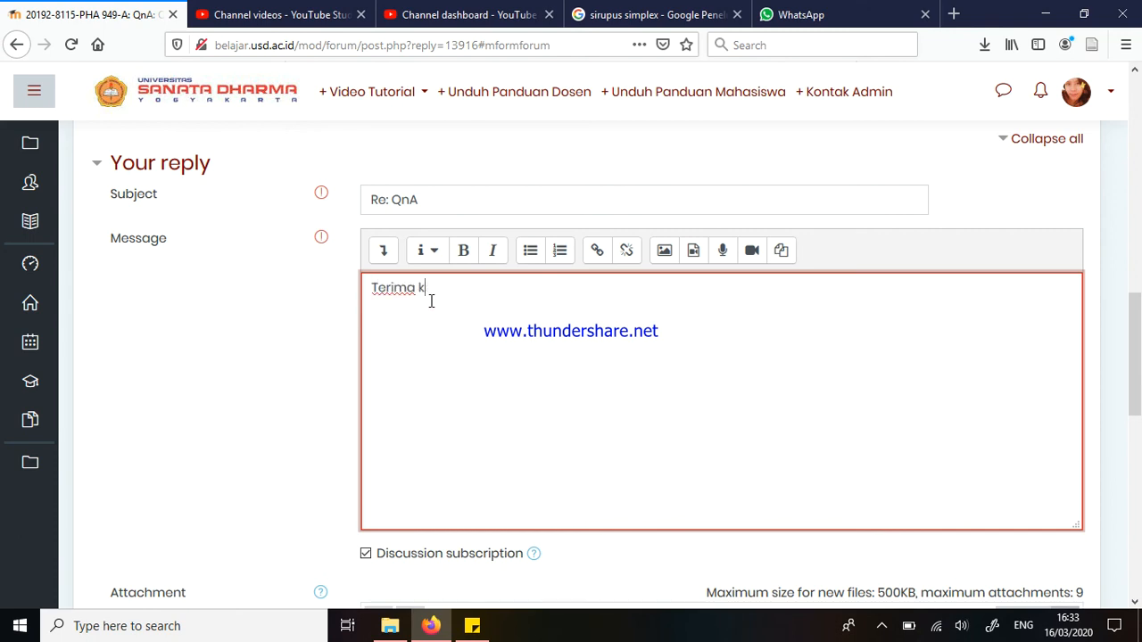
pyautogui.write('asih telah membantu men')
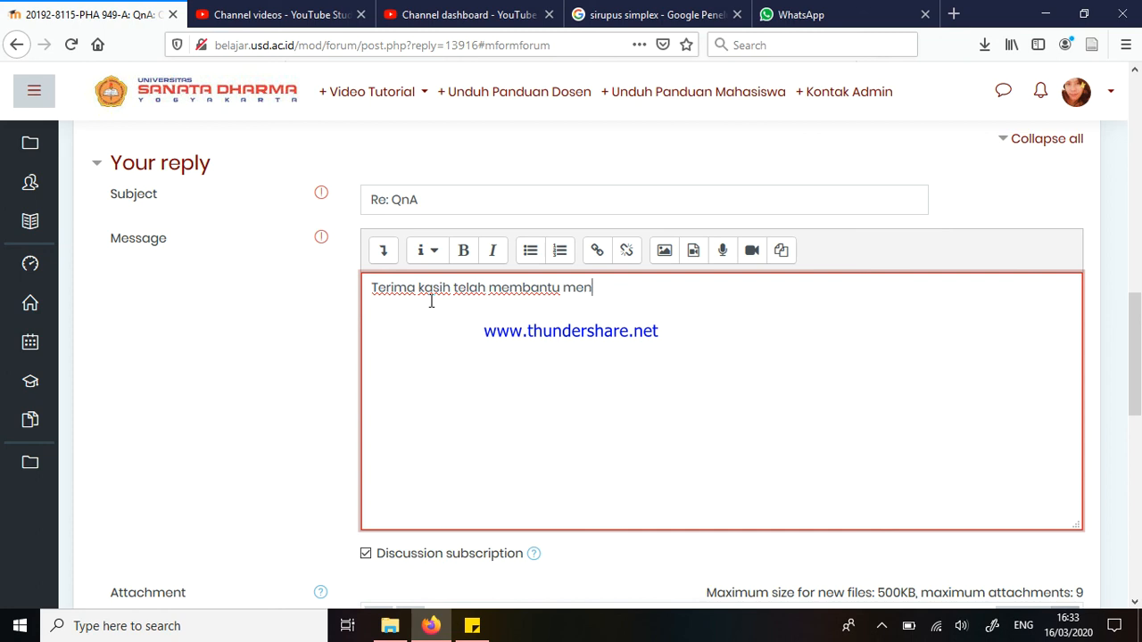
pyautogui.write('ajwab pertanyaan tersebut. Good Job')
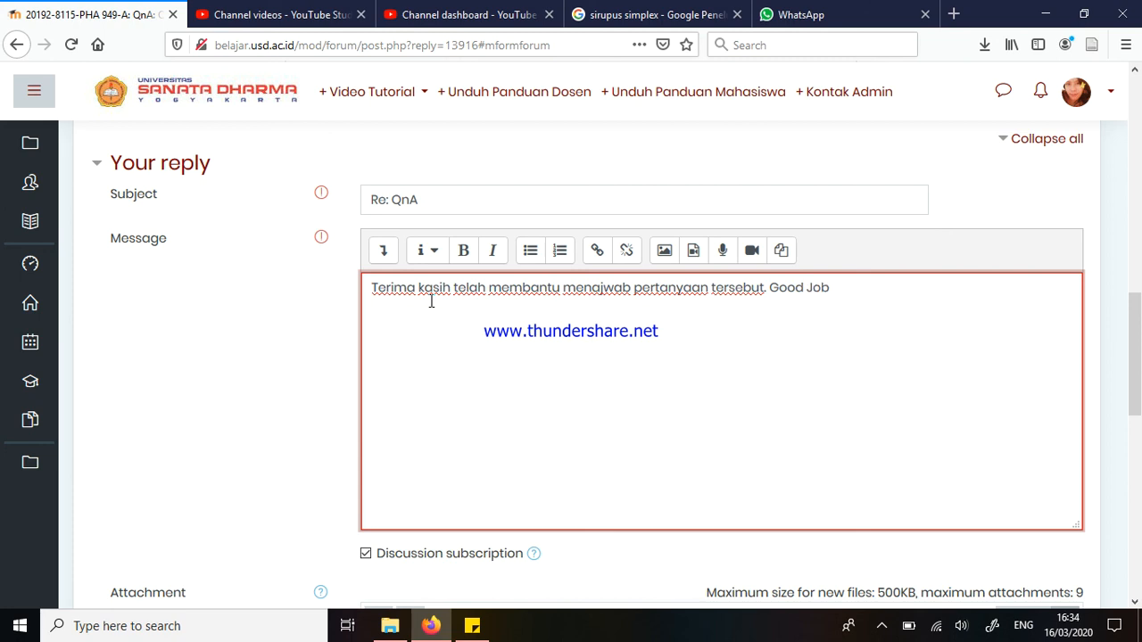
pyautogui.scroll(-5, 431, 302)
pyautogui.click(425, 303)
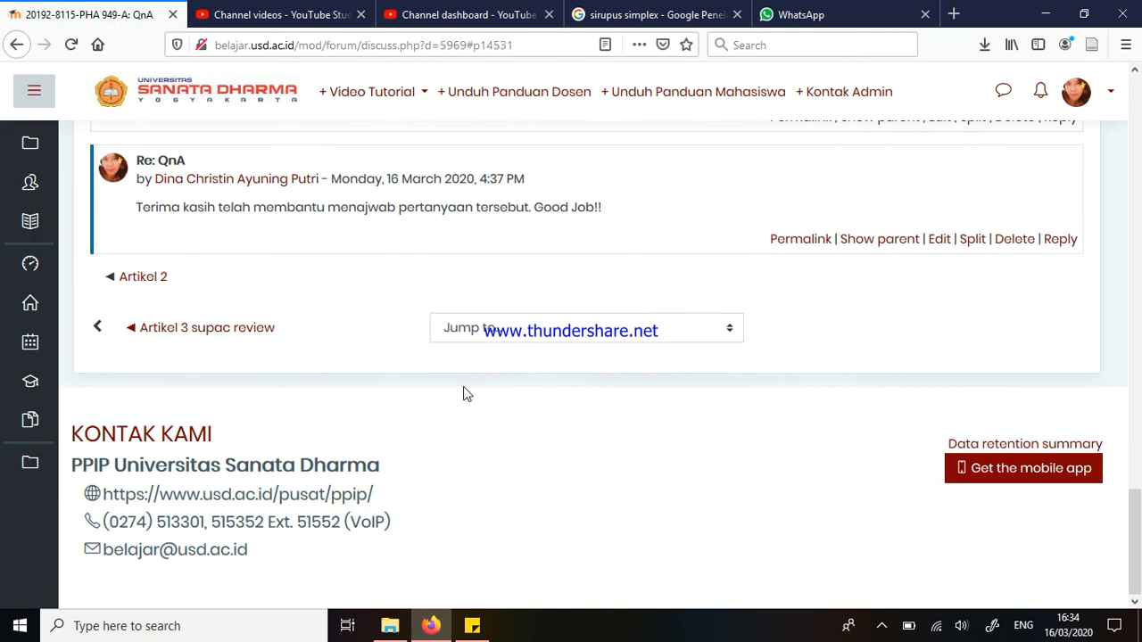
# Step: Trace the thread back by showing the parent of the 2:34 PM answer and the parent of the 2:12 PM question
pyautogui.scroll(3, 574, 255)
pyautogui.scroll(3, 639, 230)
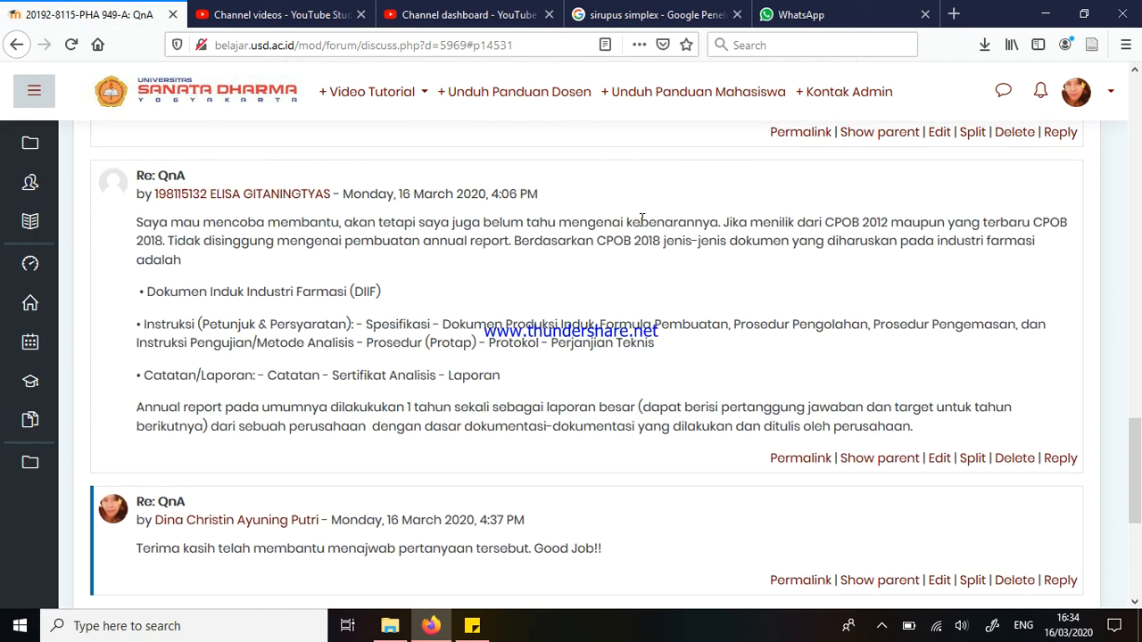
pyautogui.scroll(3, 791, 297)
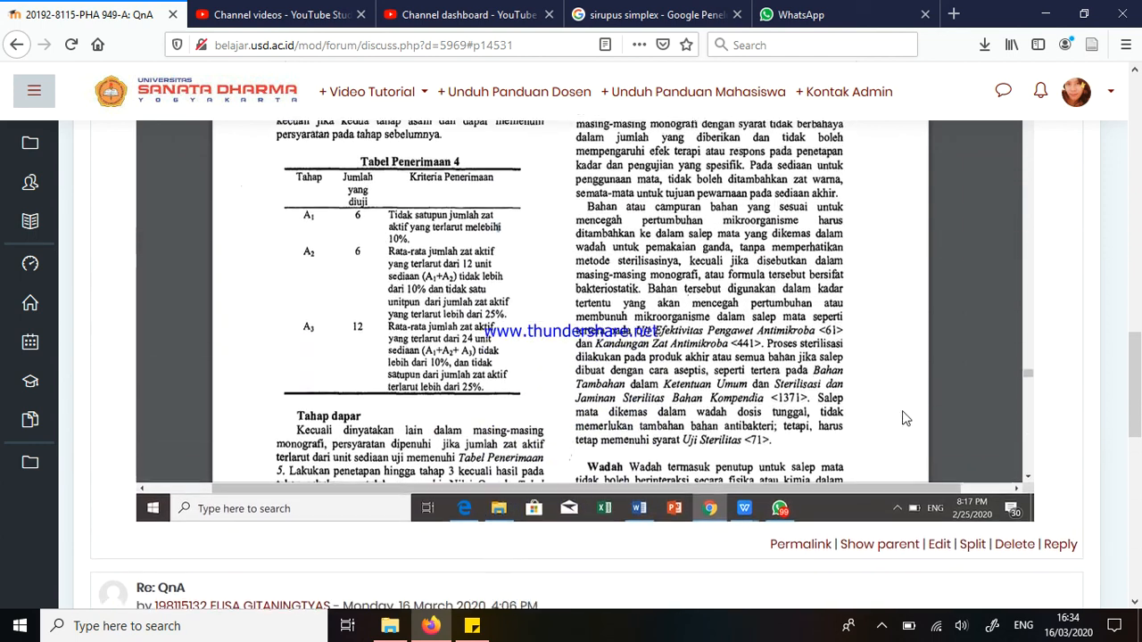
pyautogui.click(882, 562)
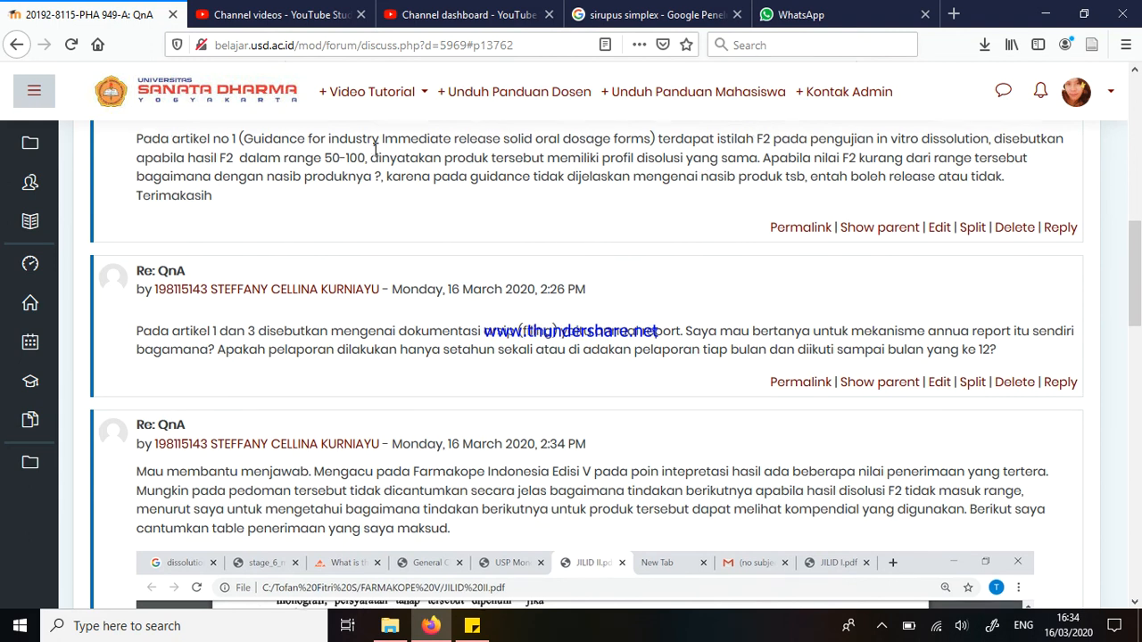
pyautogui.scroll(2, 434, 236)
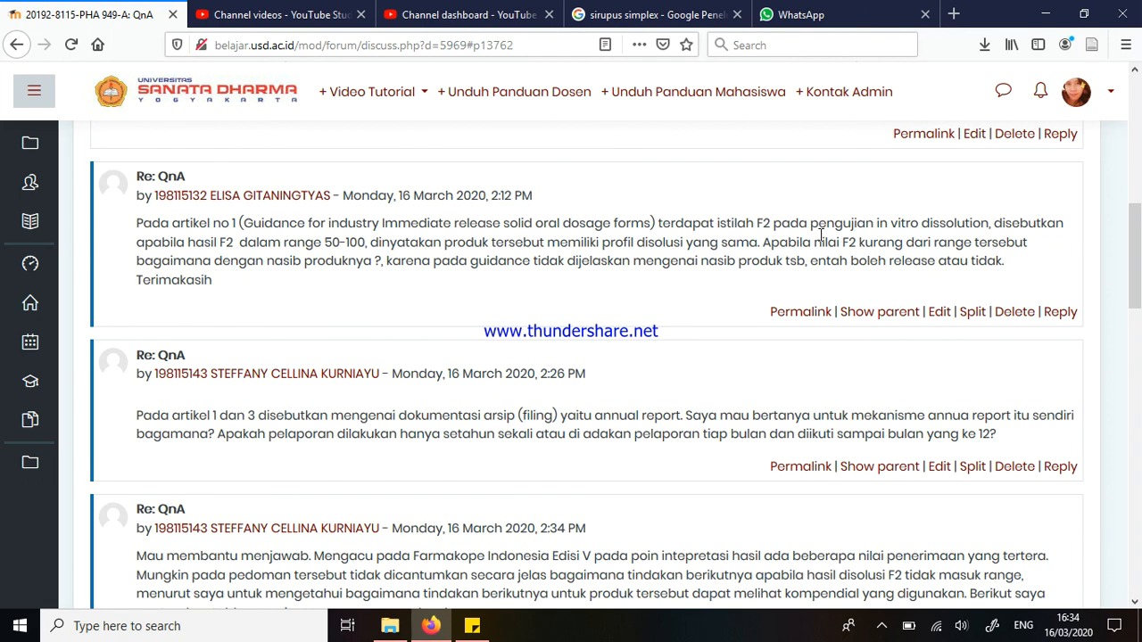
pyautogui.click(861, 311)
pyautogui.scroll(4, 676, 331)
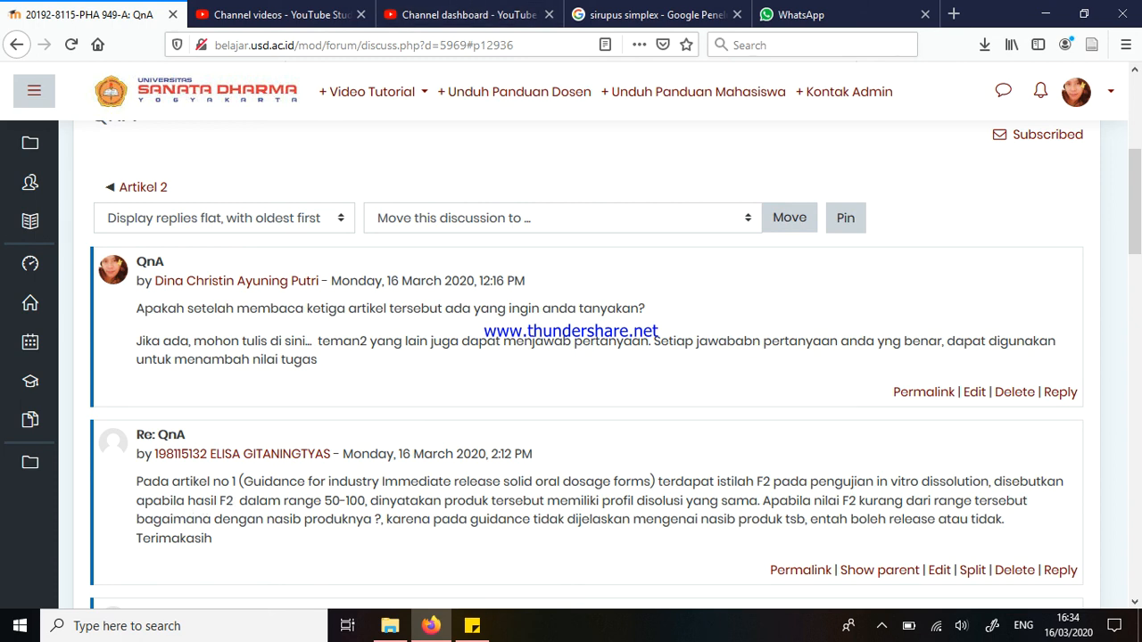
pyautogui.click(882, 626)
pyautogui.click(916, 597)
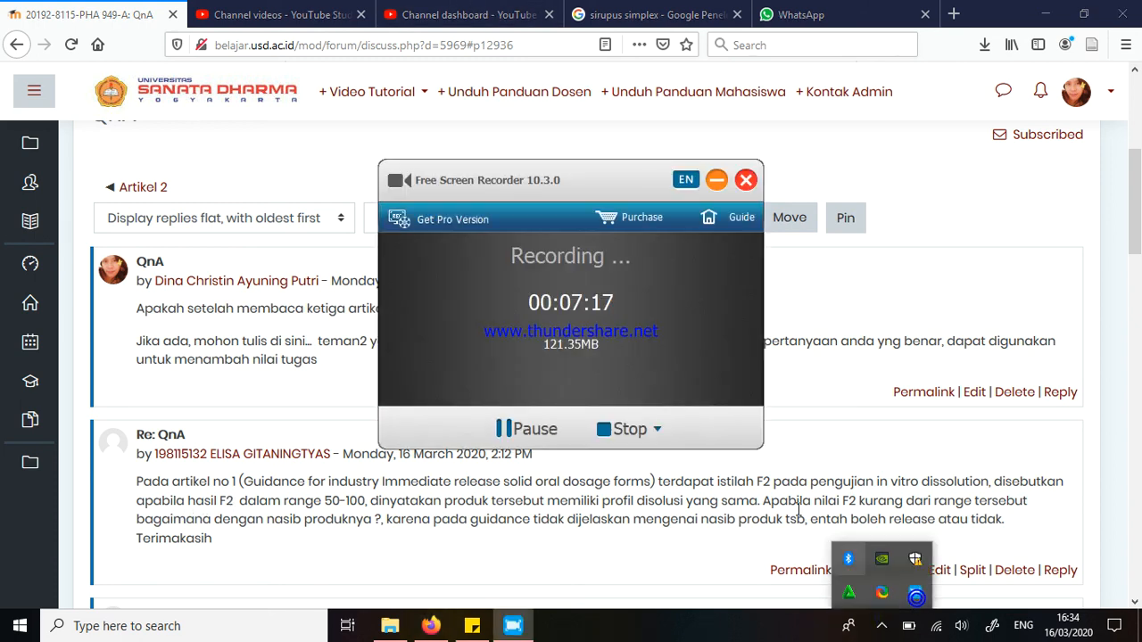